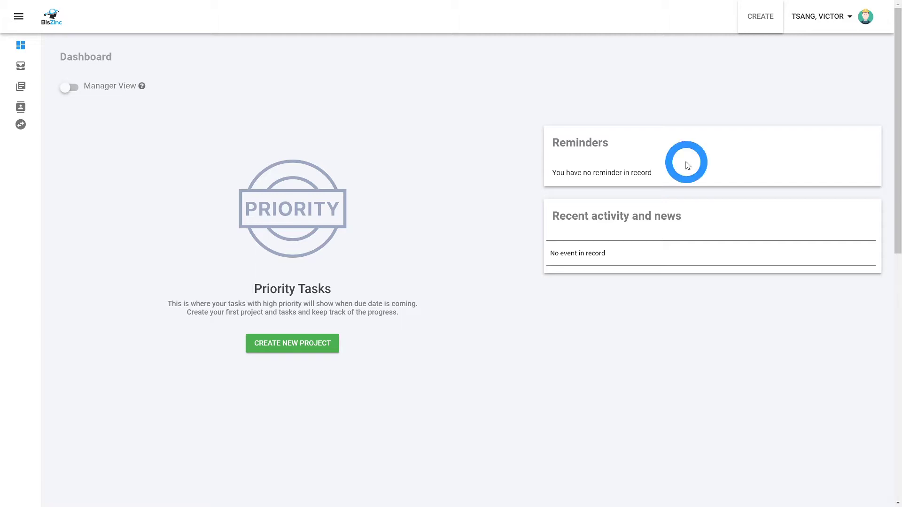
Start a new project and name it "Product Demo - Awesome Experience"
click(761, 19)
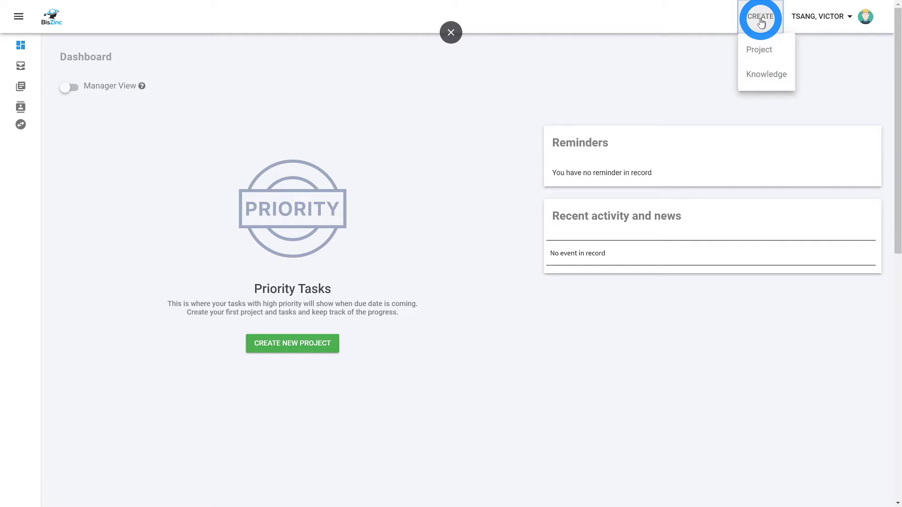
click(760, 50)
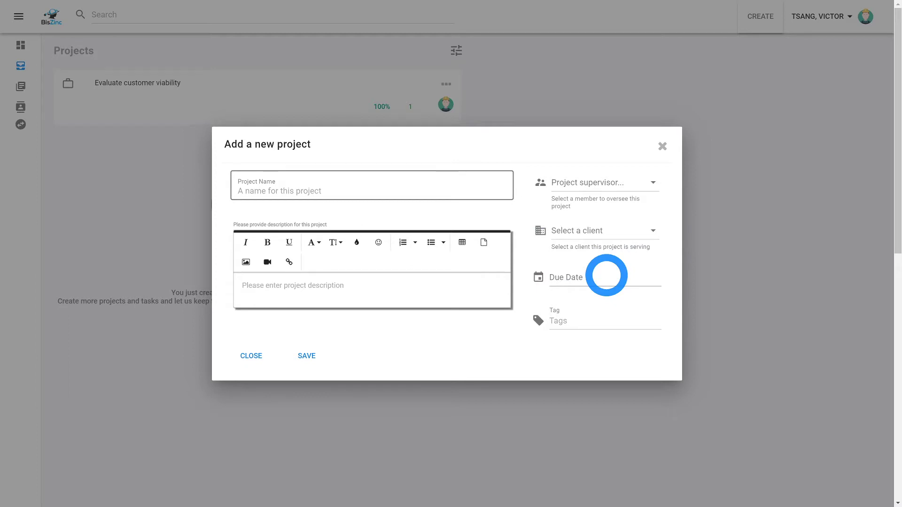
click(294, 191)
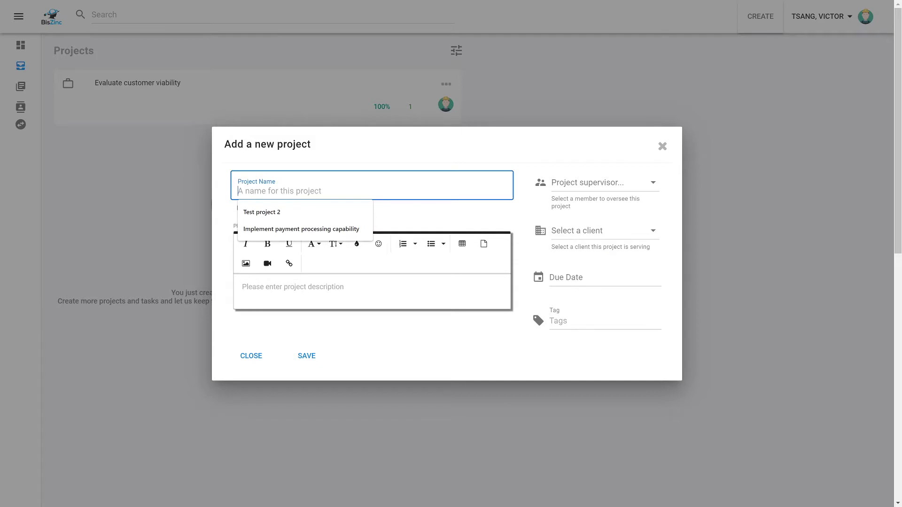
text(Product Demo )
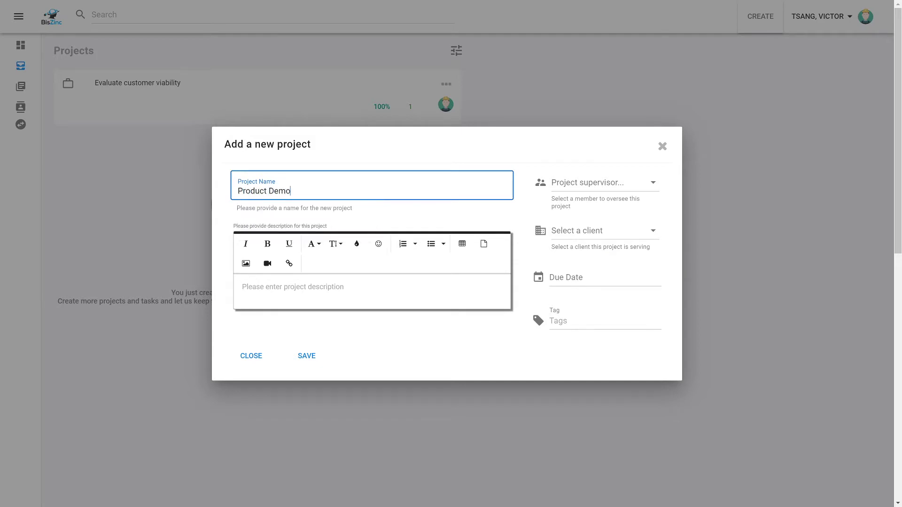
text(- Awesome Experin)
text(ce)
key(BackSpace)
key(BackSpace)
text(ence)
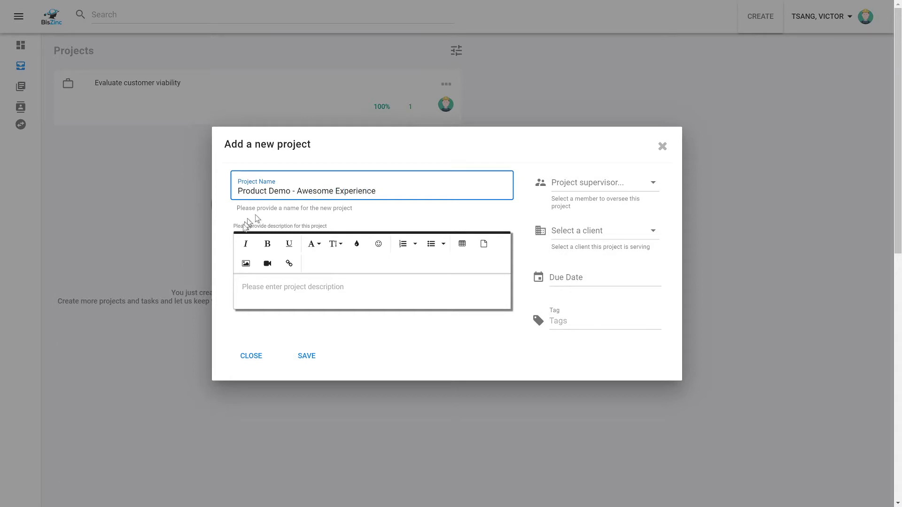
Enter the project description "Product demo for a new customer due in 2 weeks."
click(264, 294)
text(Product)
text( produc)
key(BackSpace)
key(BackSpace)
key(BackSpace)
key(BackSpace)
key(BackSpace)
key(BackSpace)
text(demo for a new custoer)
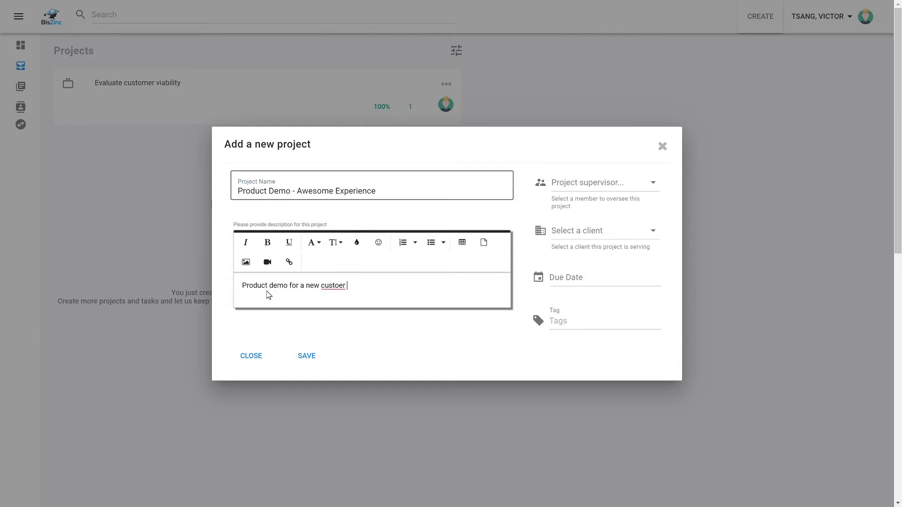
key(BackSpace)
key(BackSpace)
key(BackSpace)
text(mer due in 2 weeks.)
Save the new project with the listed member as supervisor and 2020-02-07 as the due date
click(605, 183)
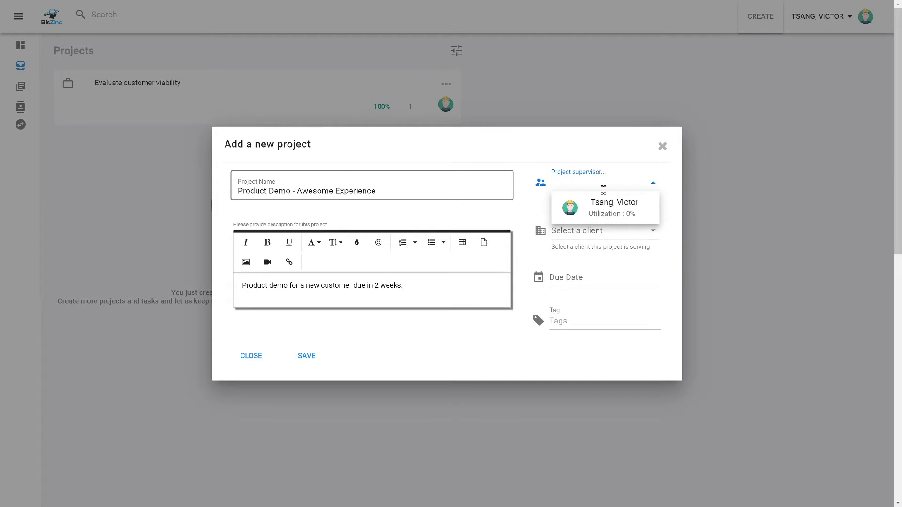
click(624, 210)
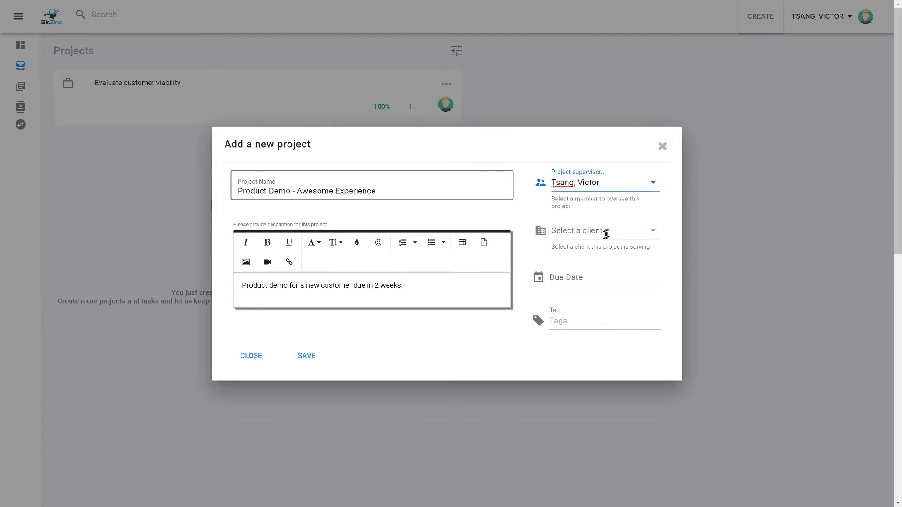
click(577, 283)
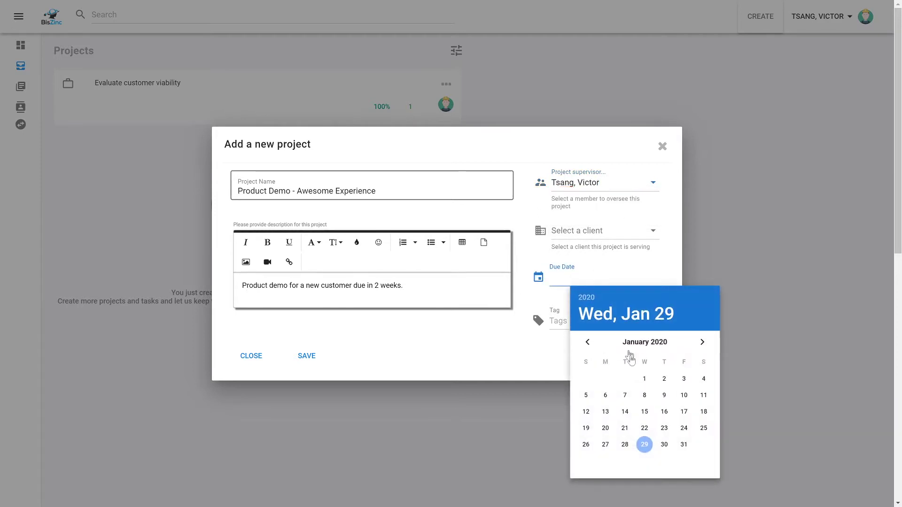
click(702, 342)
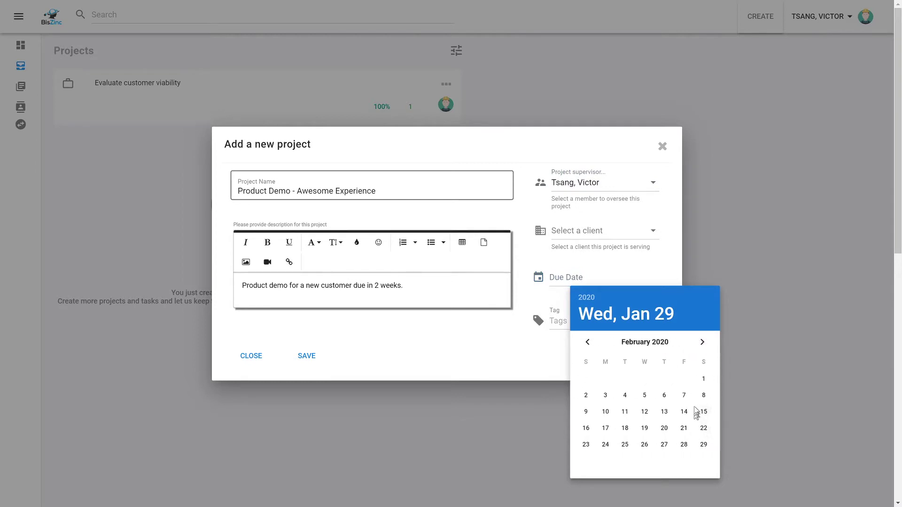
click(684, 396)
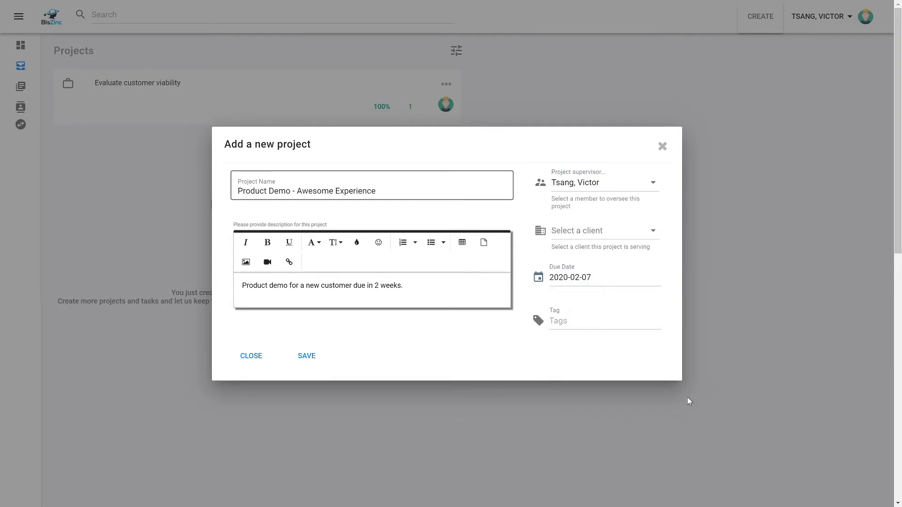
click(307, 357)
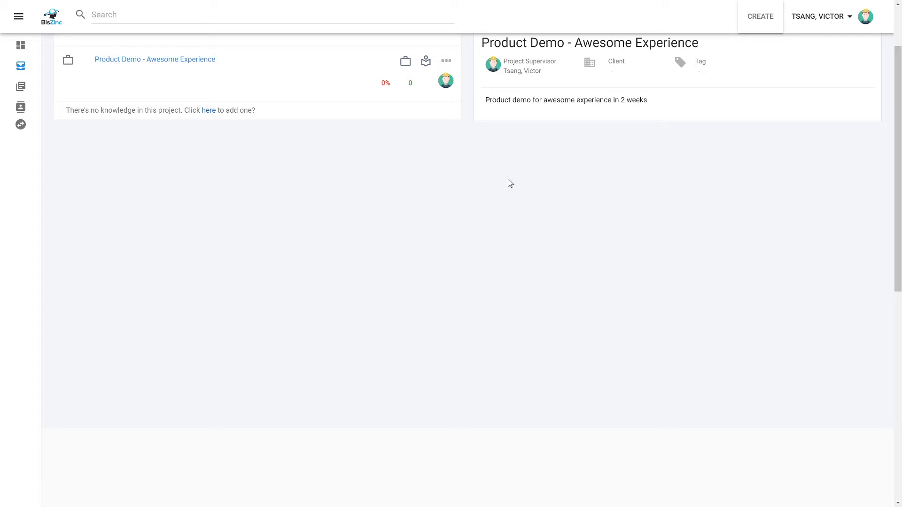
Add a new knowledge named "Product Demo" to the Product Demo - Awesome Experience project
click(508, 180)
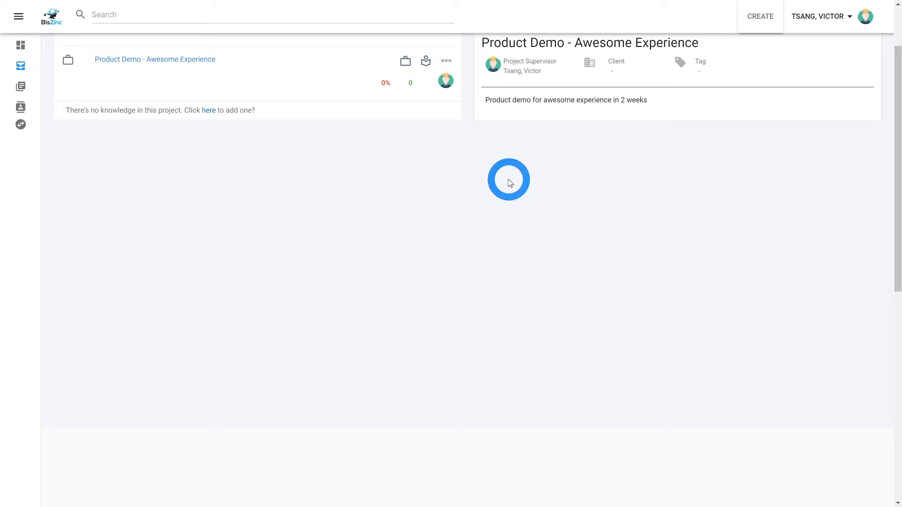
click(429, 61)
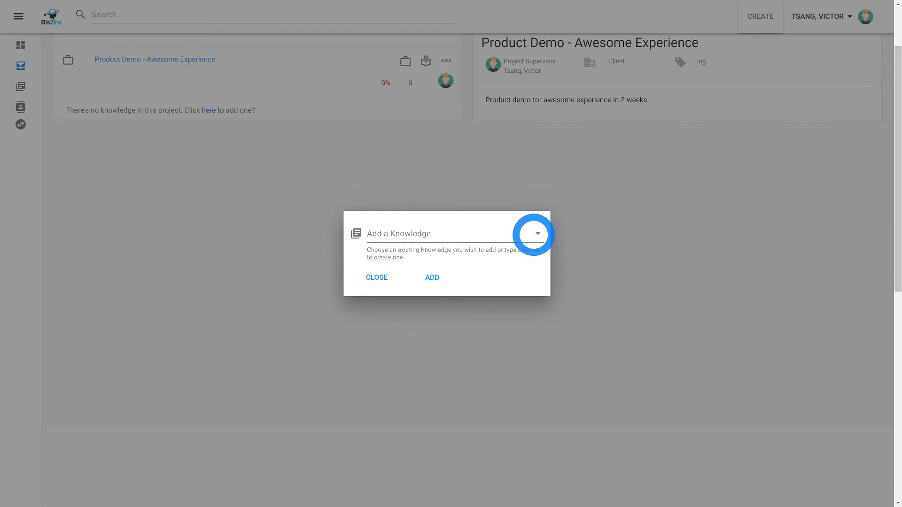
click(460, 236)
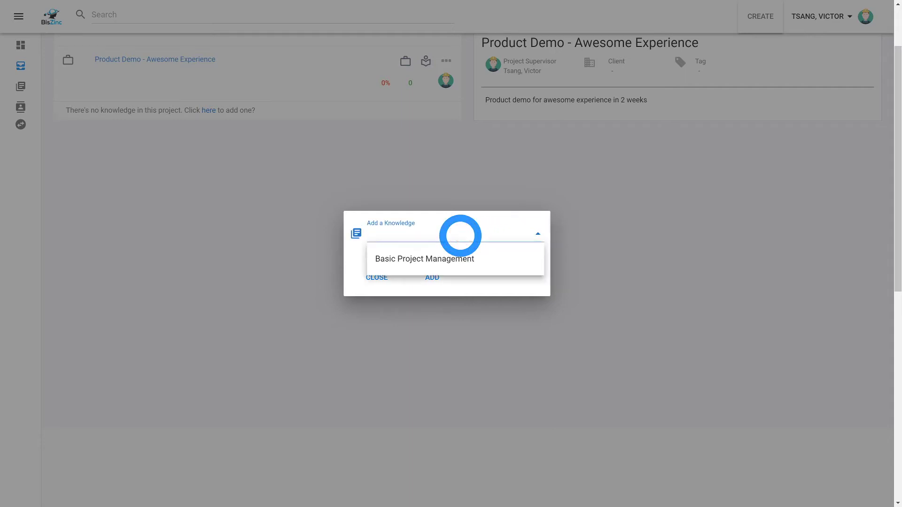
text(Product Demo)
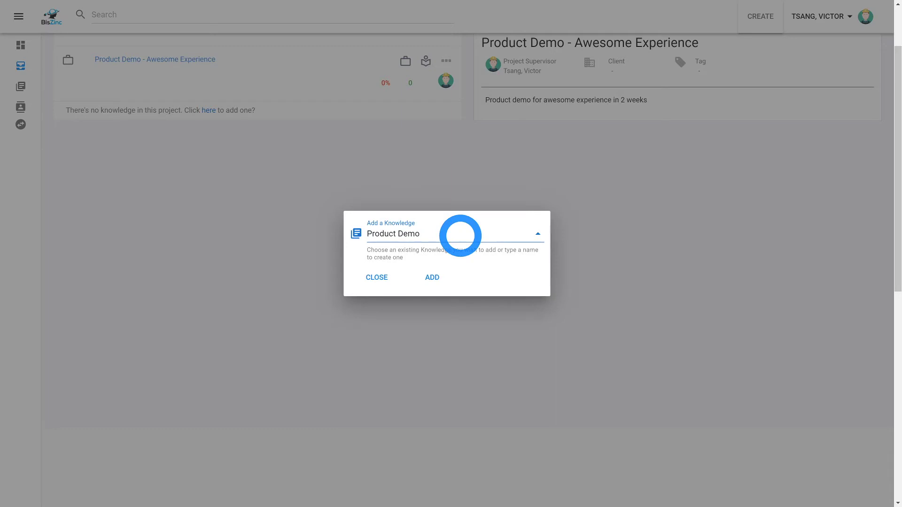
click(439, 281)
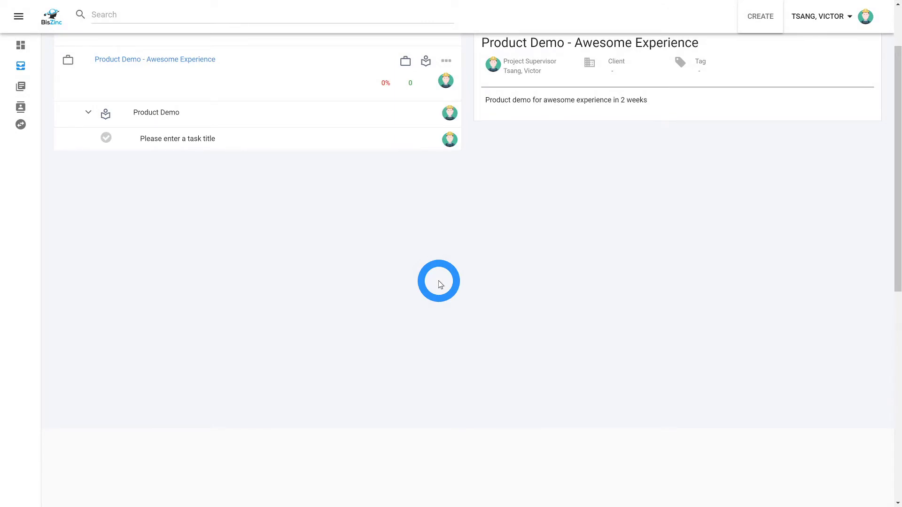
Title the empty task under the Product Demo knowledge "Case review with customer"
mouse_move(185, 122)
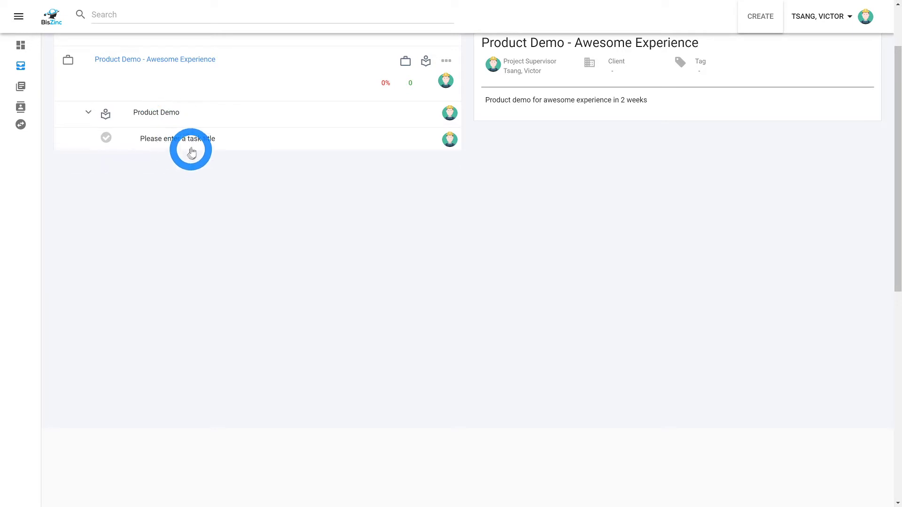
click(194, 143)
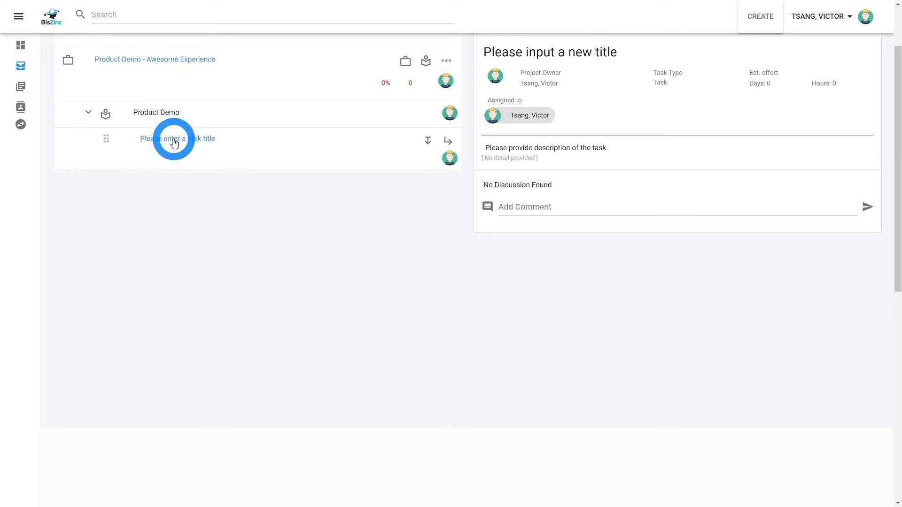
click(576, 61)
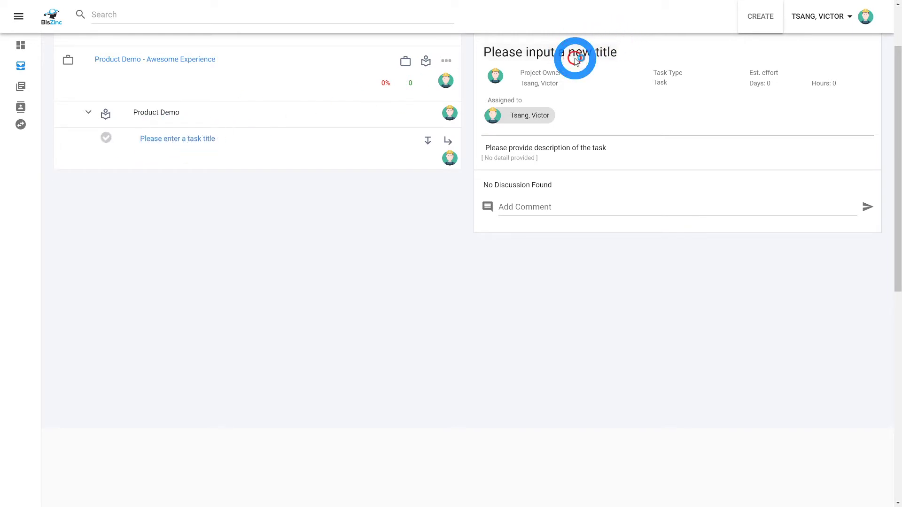
click(575, 59)
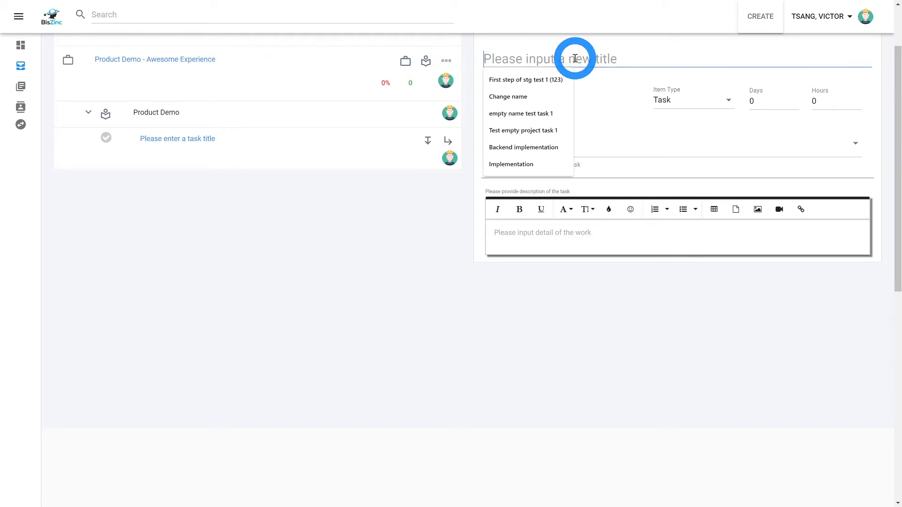
text(Case review with customer)
key(ctrl+a)
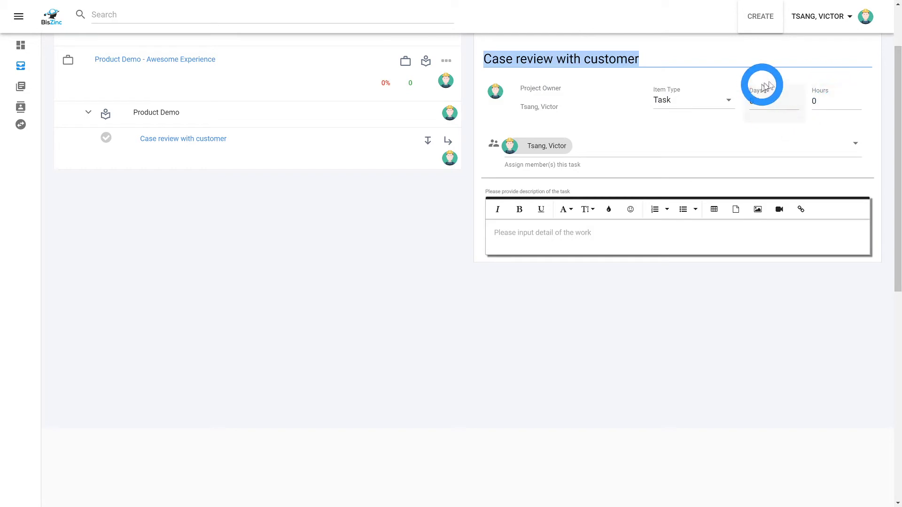
Set the task's estimated effort to 2 hours and its due date to 2020-02-03
scroll(788, 96, up, 3)
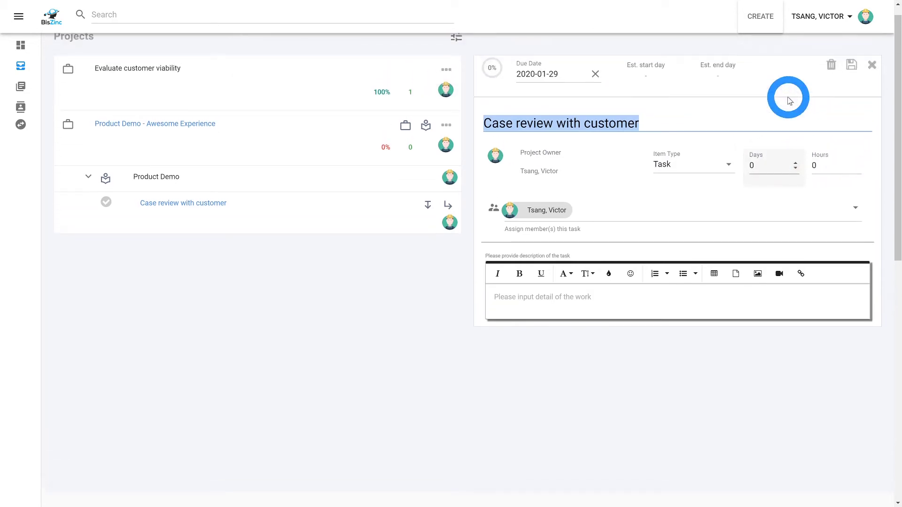
click(825, 177)
key(BackSpace)
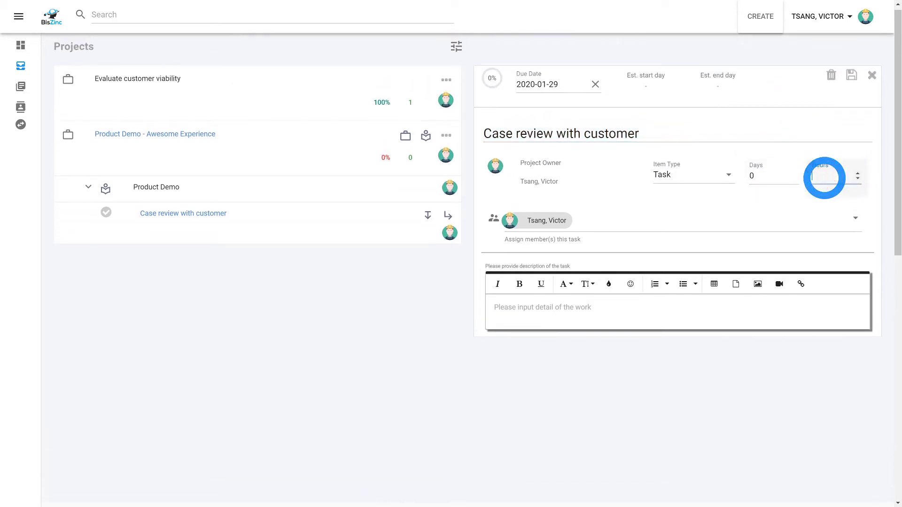
text(2)
click(566, 84)
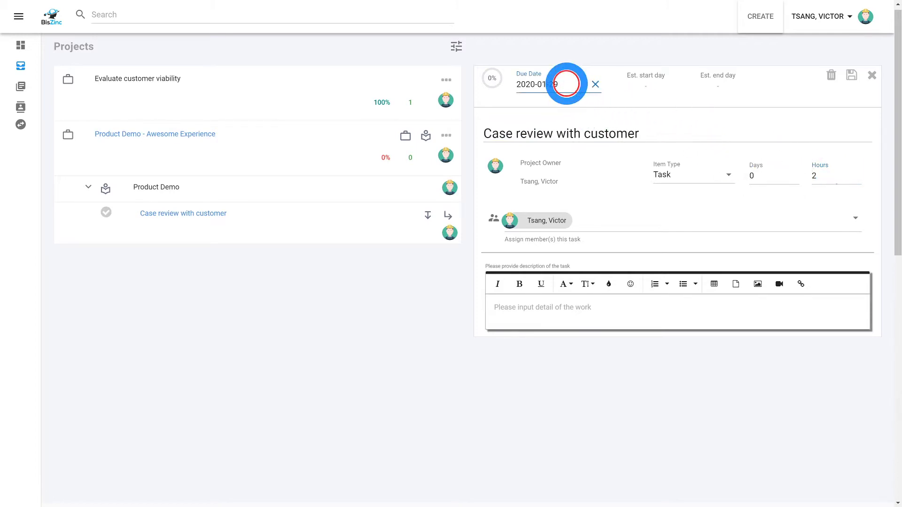
click(649, 132)
click(556, 182)
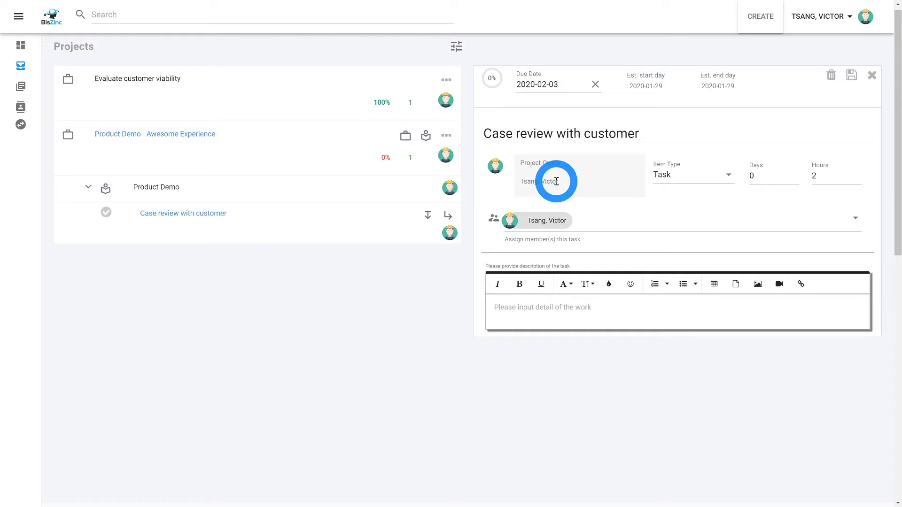
Enter "Case review with customer" as the task description and save the task
click(580, 314)
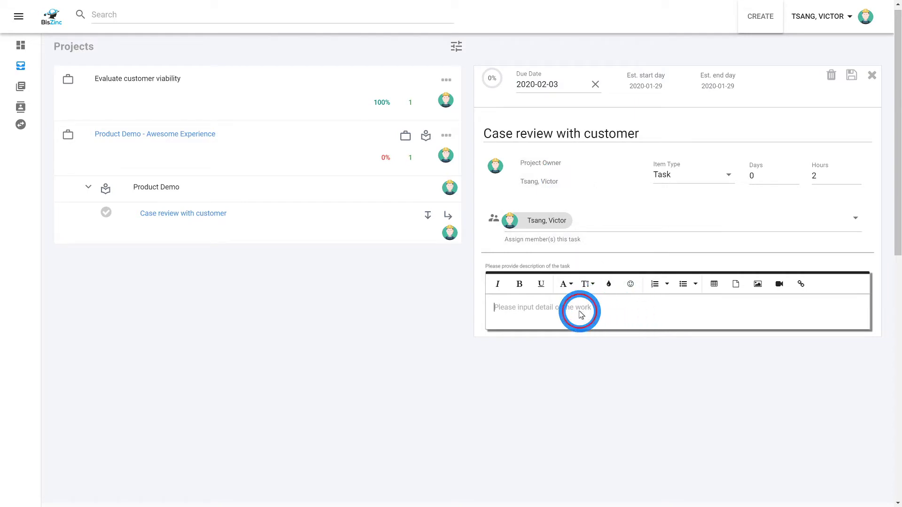
text(Case review with customer)
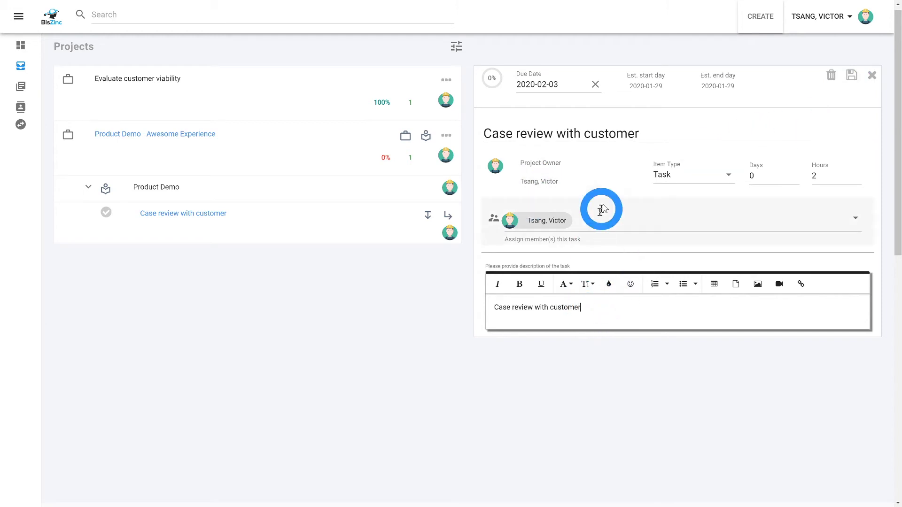
click(852, 81)
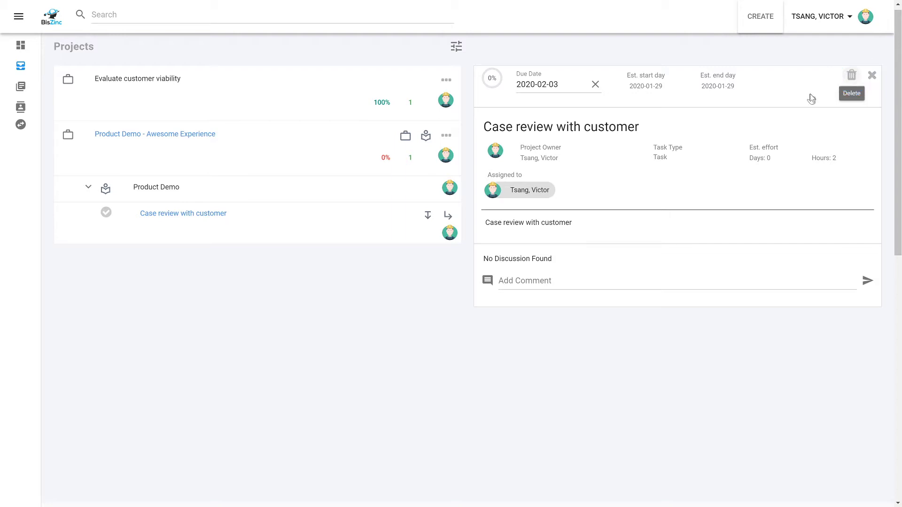
Add a subtask under the "Case review with customer" task and expand that task to show it
click(436, 215)
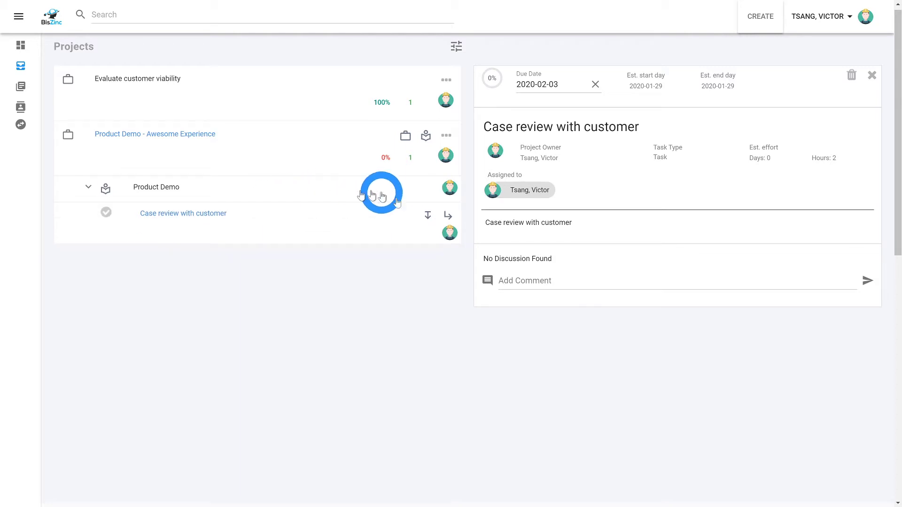
click(449, 218)
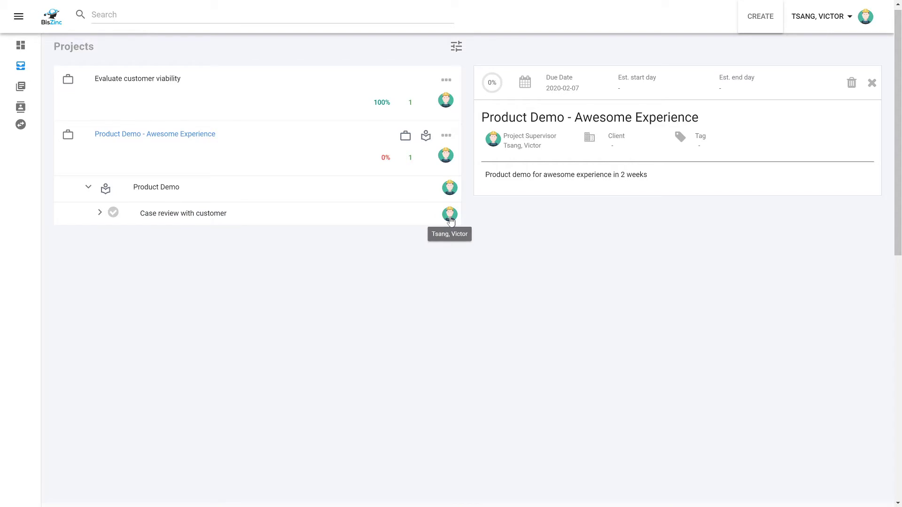
click(99, 213)
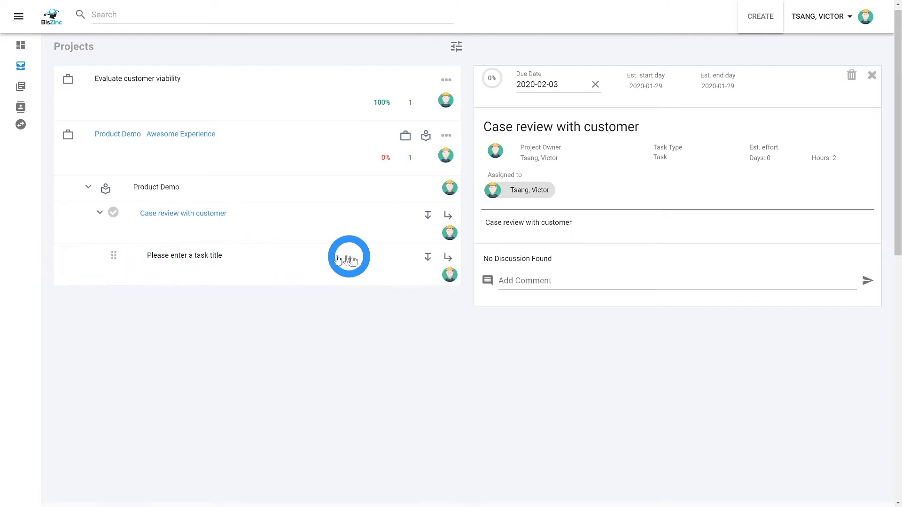
Title the empty subtask under "Case review with customer" "Find out what problem the customer is trying to solve and their pain point"
click(198, 266)
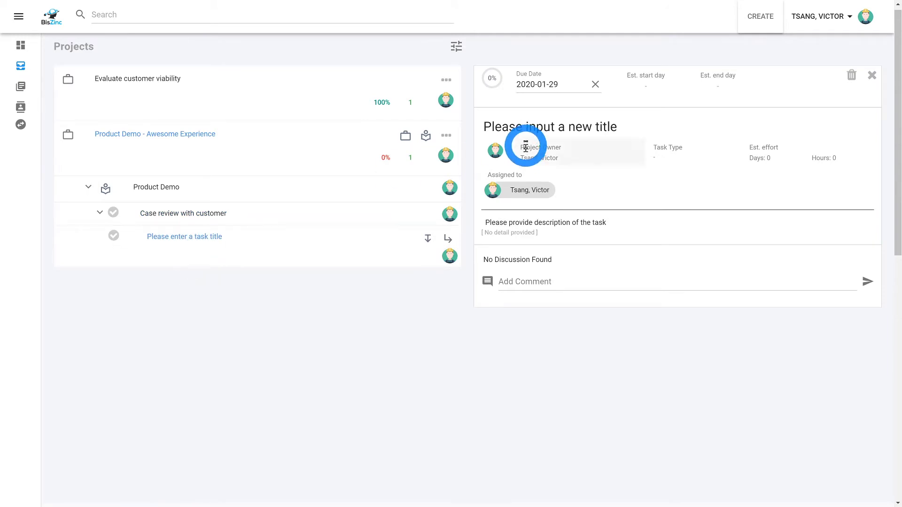
click(530, 126)
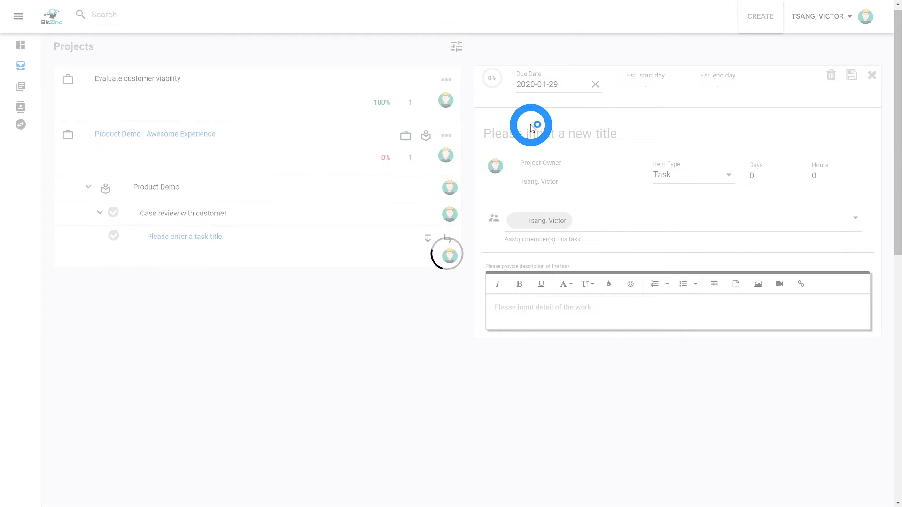
click(520, 137)
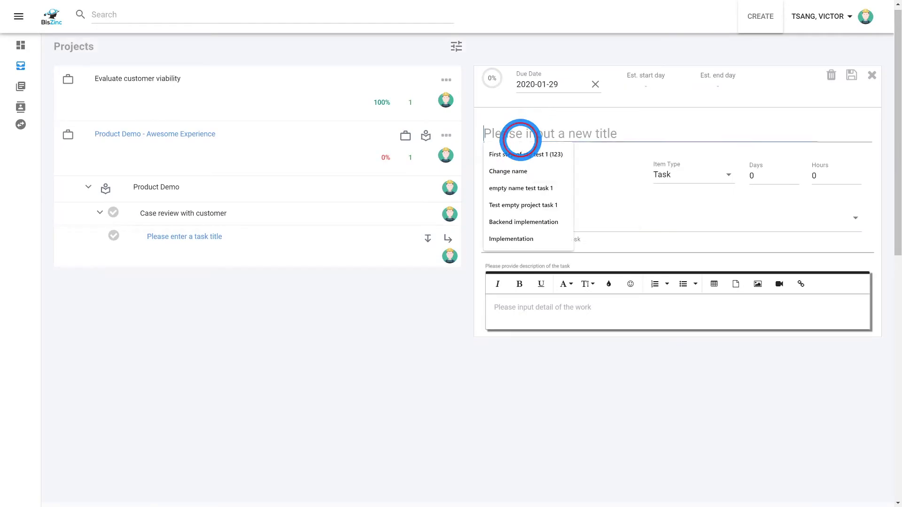
text(F)
text(out)
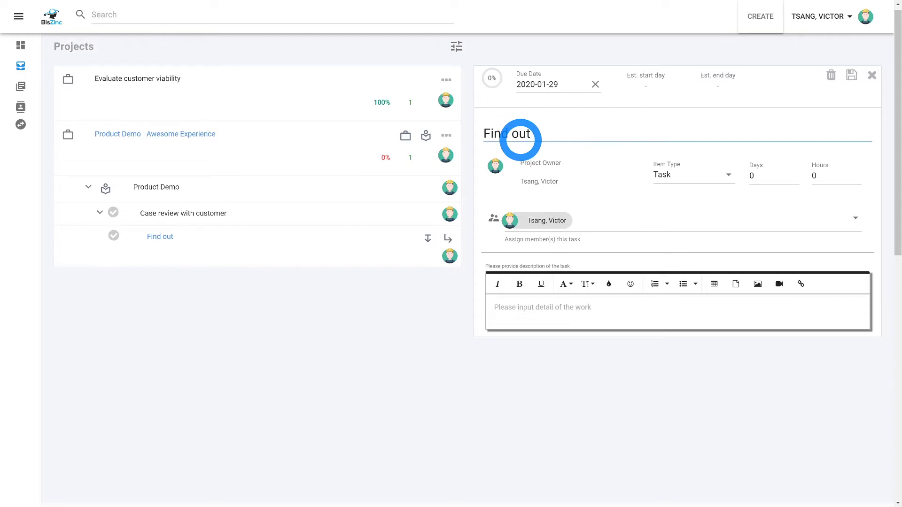
text( what the customer is )
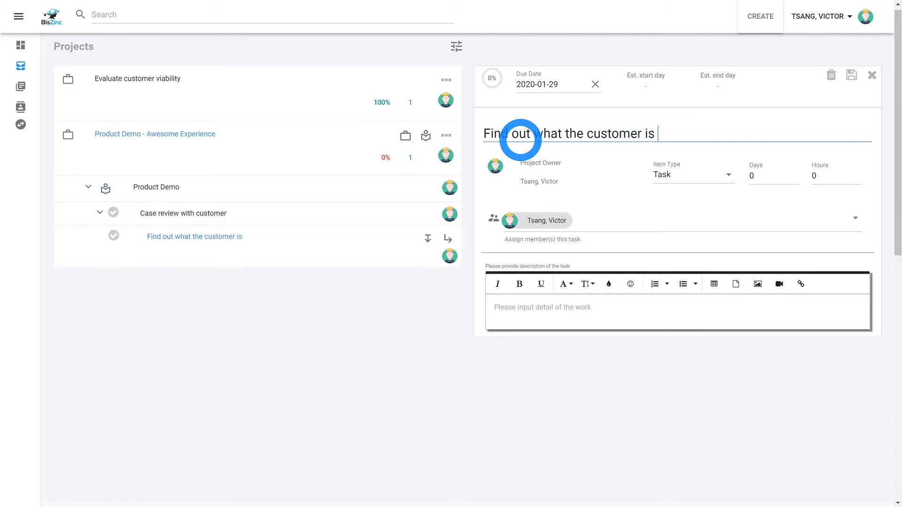
text(trying to sol)
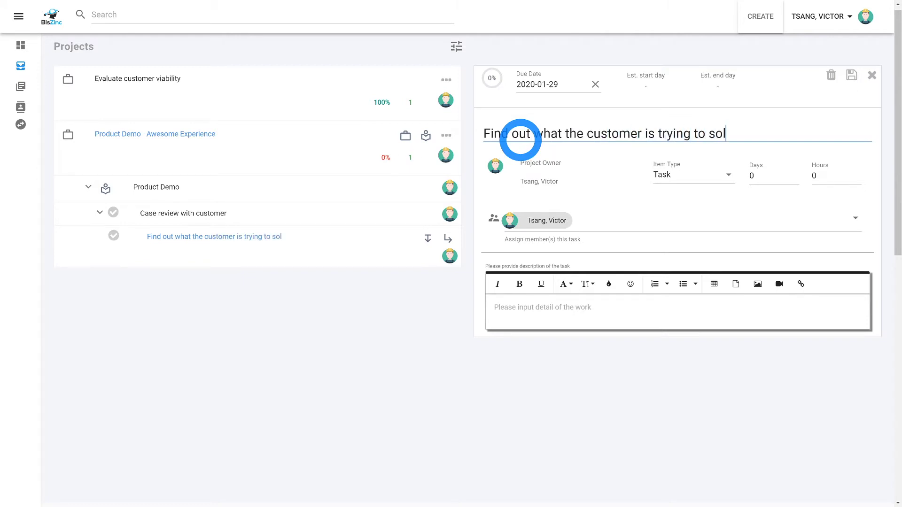
text(ve and their pain poin)
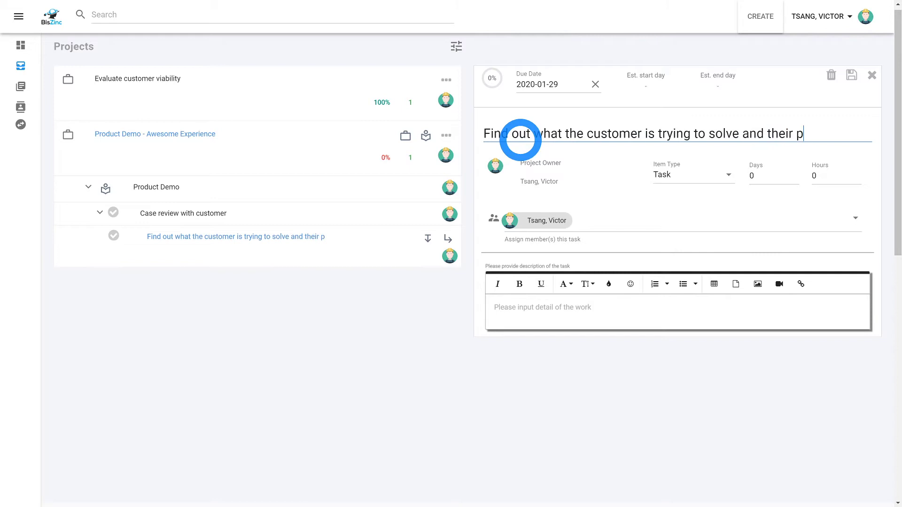
key(ctrl+a)
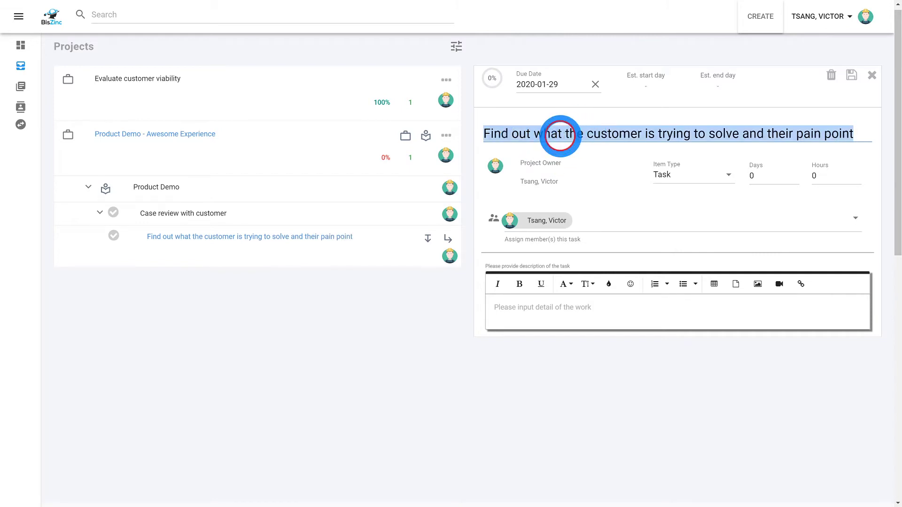
click(562, 134)
text(problem)
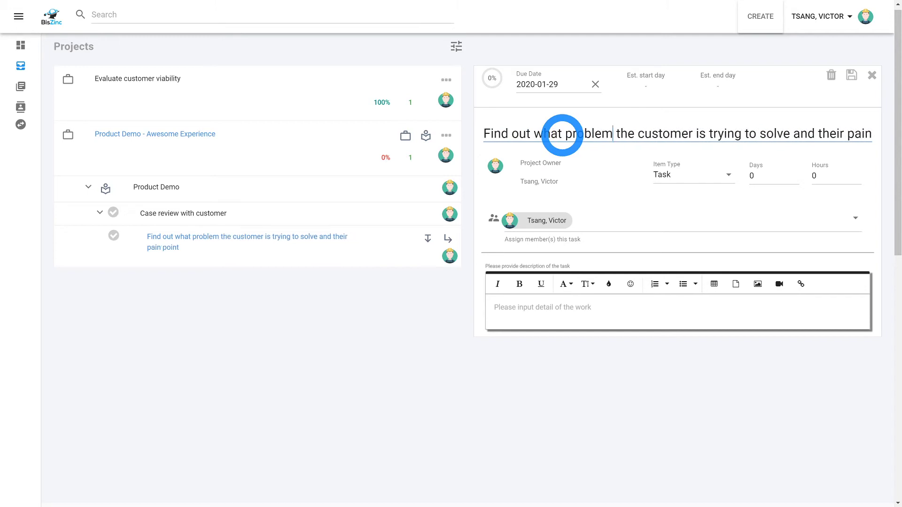
Copy the full title of the "Find out what problem" subtask into its description
key(ctrl+a)
key(ctrl+c)
click(539, 307)
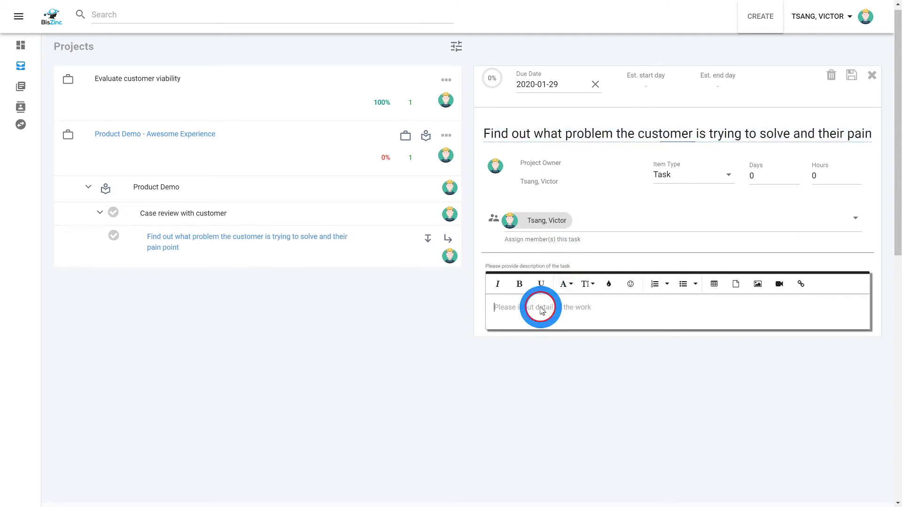
key(ctrl+v)
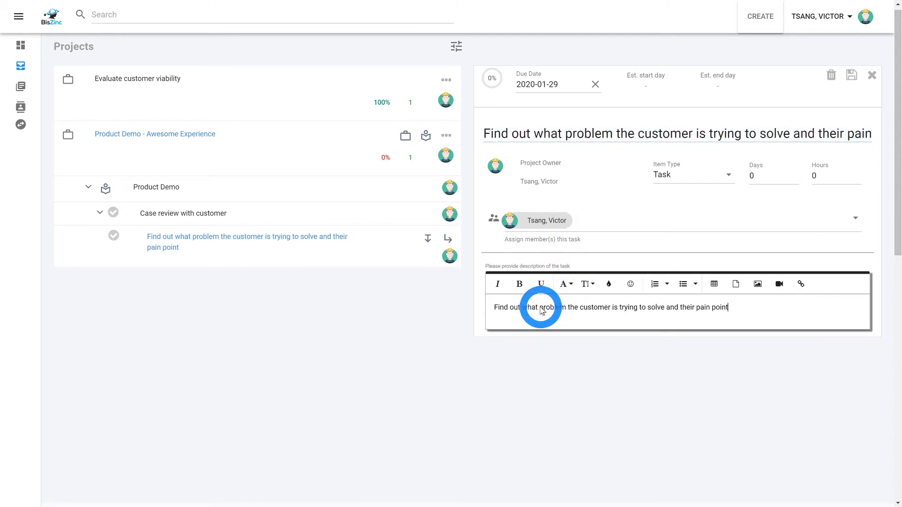
Set the subtask's estimated effort to 3 hours and its due date to 2020-02-03, and save it
click(816, 175)
key(BackSpace)
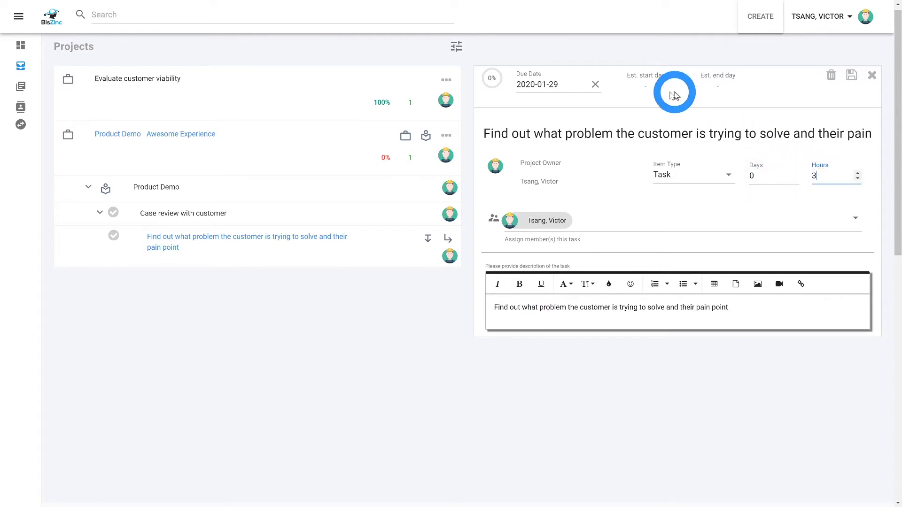
click(570, 85)
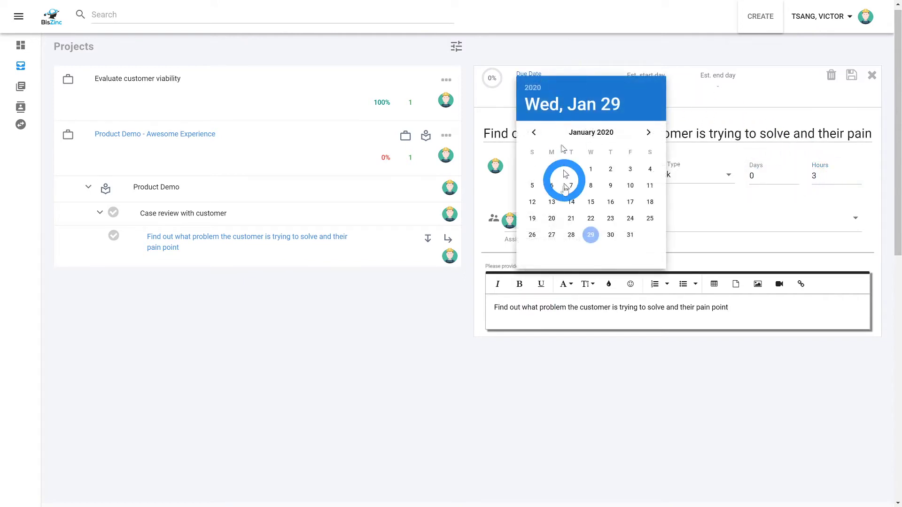
click(648, 132)
click(551, 186)
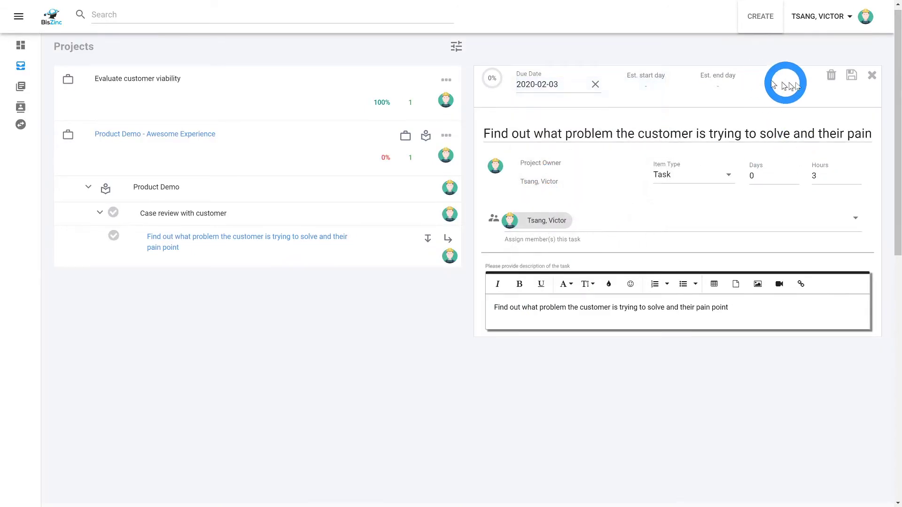
click(852, 76)
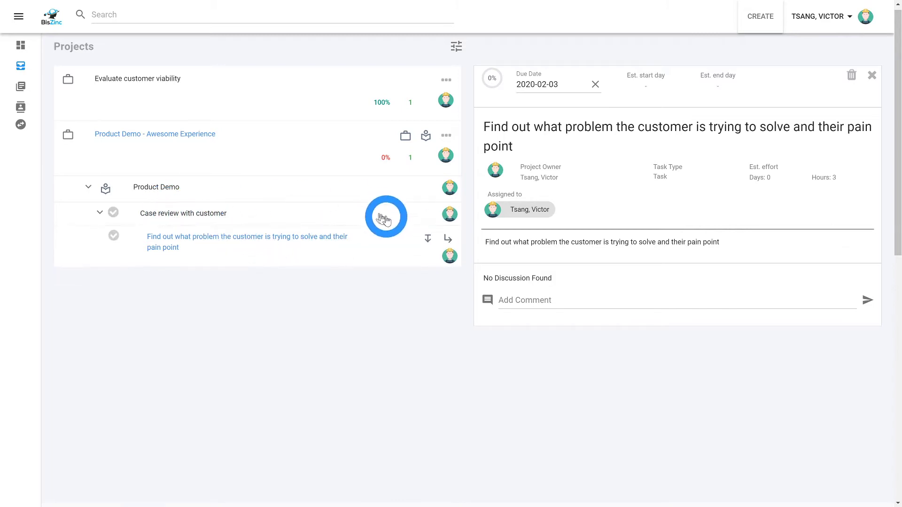
Add a task after the "Find out what problem" subtask and open it from the expanded "Case review with customer" task
click(432, 242)
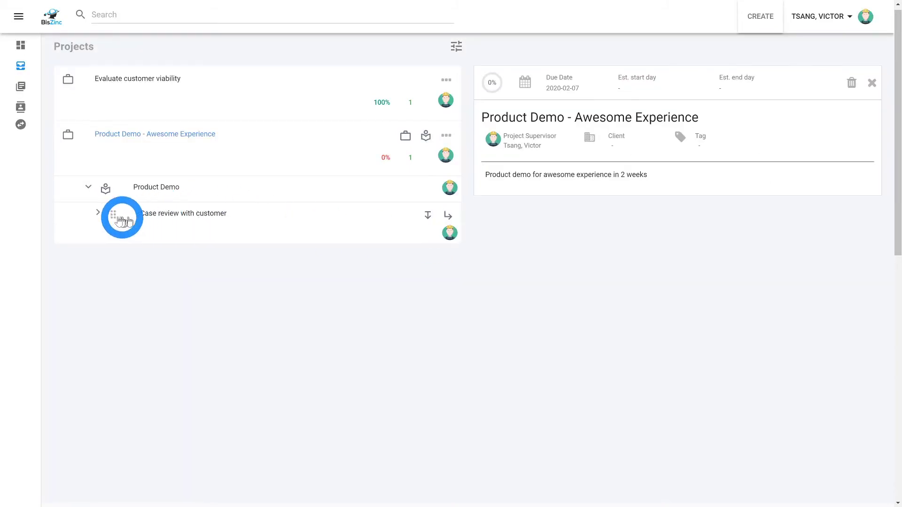
click(94, 215)
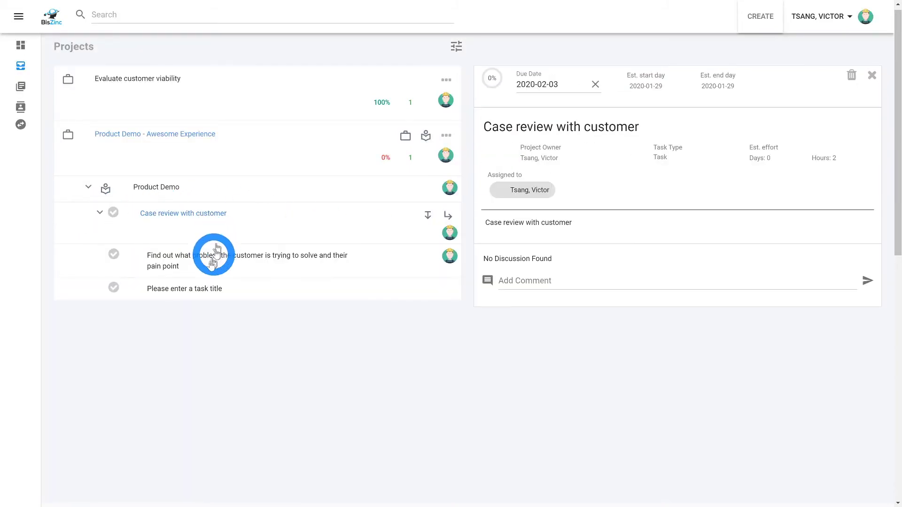
click(205, 292)
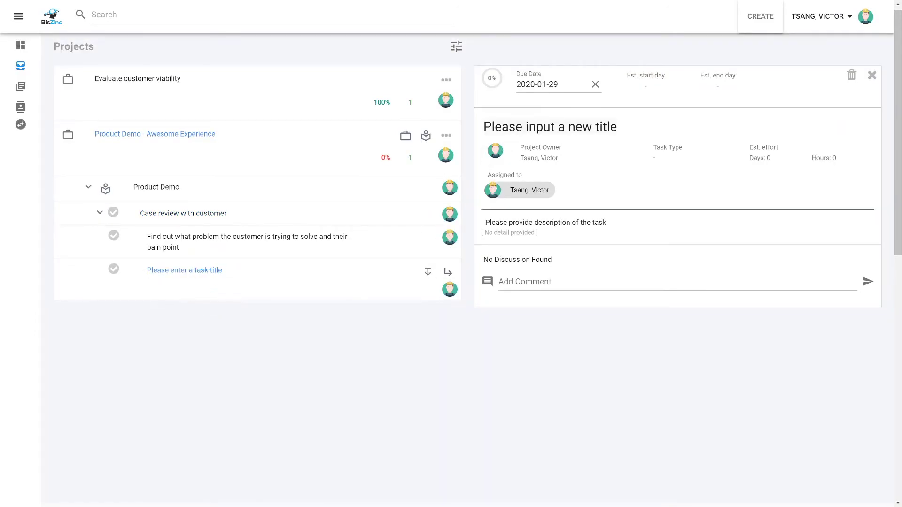
Title the new subtask "Setup a time slot to meet the customer"
click(541, 128)
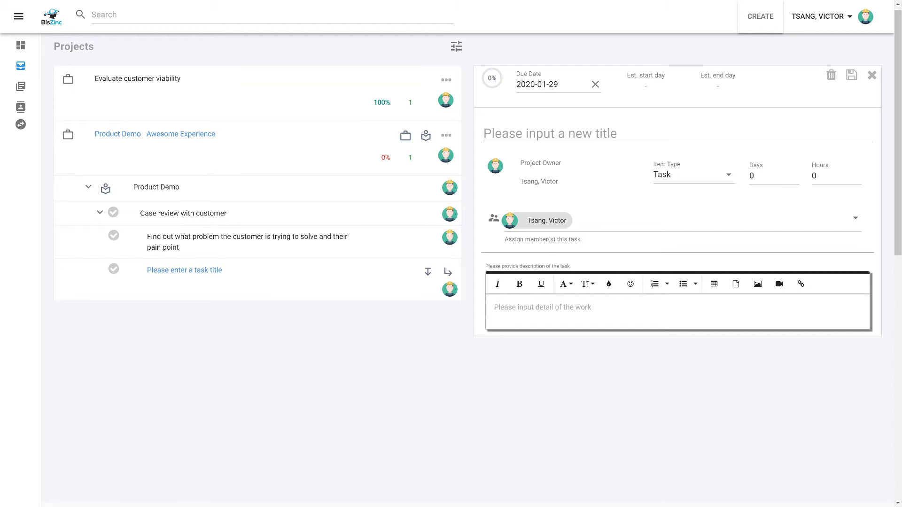
click(524, 137)
text(Setup a)
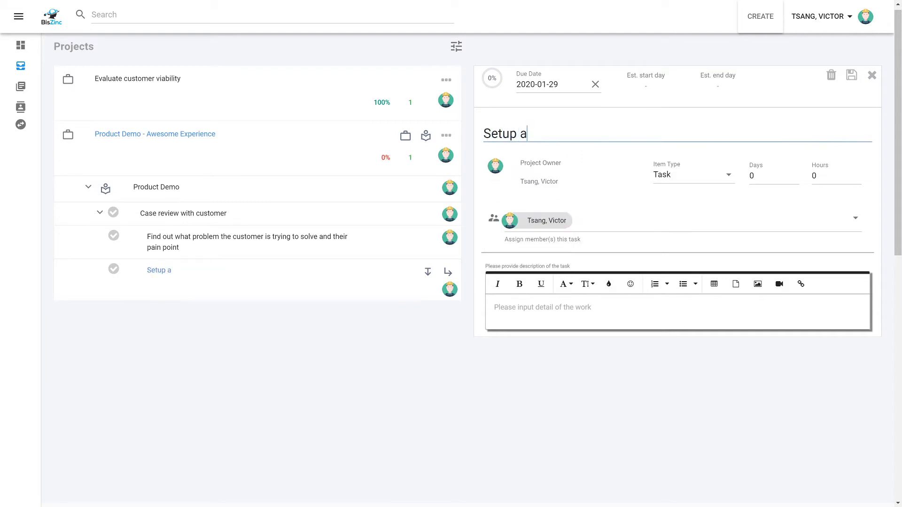
text( time slot to meet)
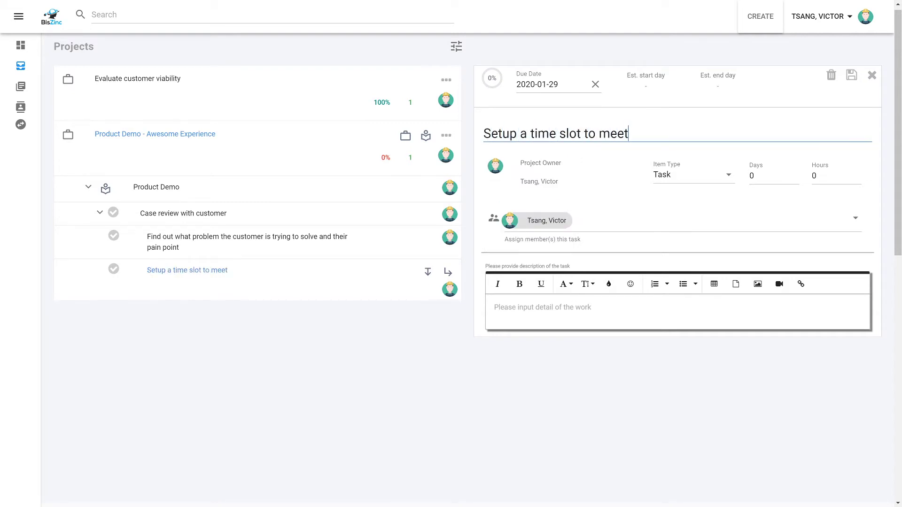
text( the customer)
Copy the "Setup a time slot to meet the customer" title into the description and set the estimated effort to 1 hour
key(ctrl+a)
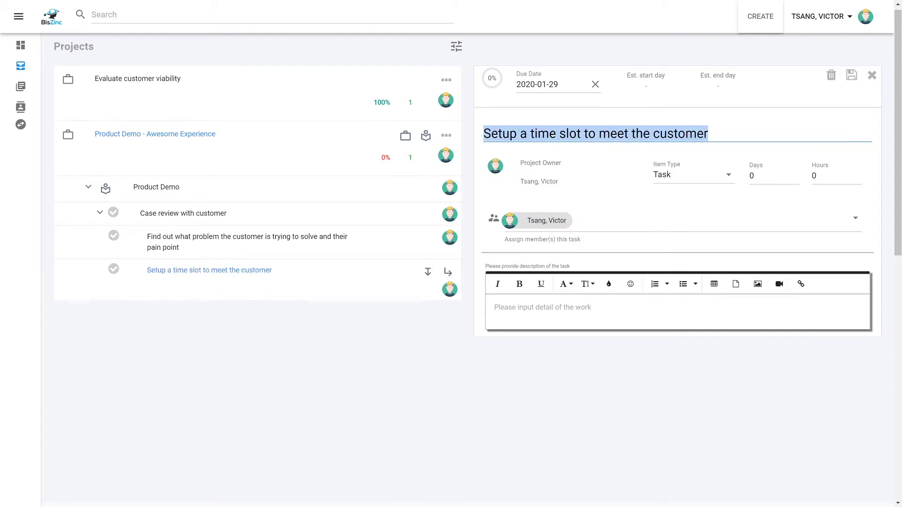
key(ctrl+c)
click(517, 315)
key(ctrl+v)
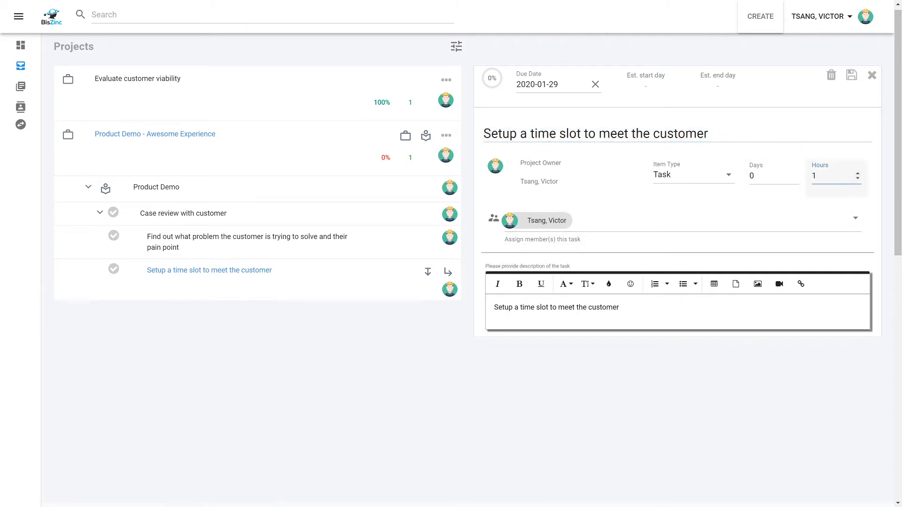
Set the due date of the "Setup a time slot" subtask to 2020-02-03 and save it
click(564, 86)
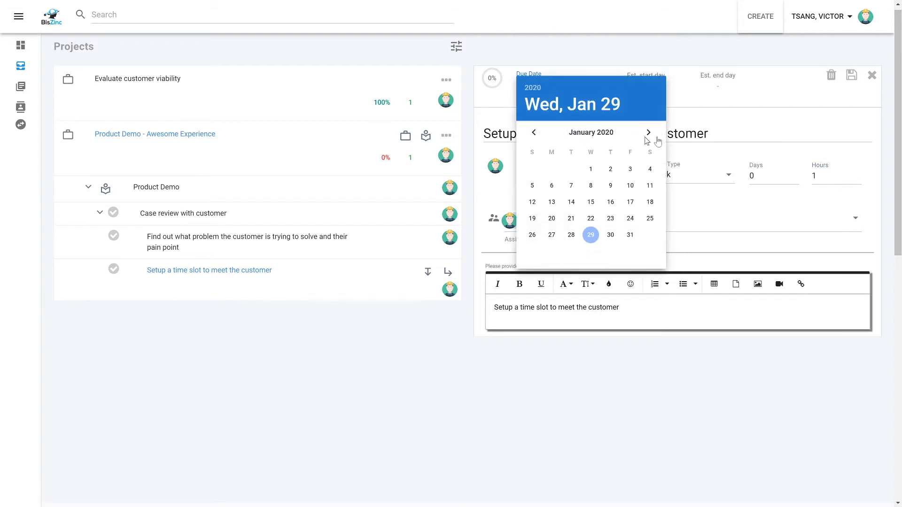
click(648, 133)
click(551, 187)
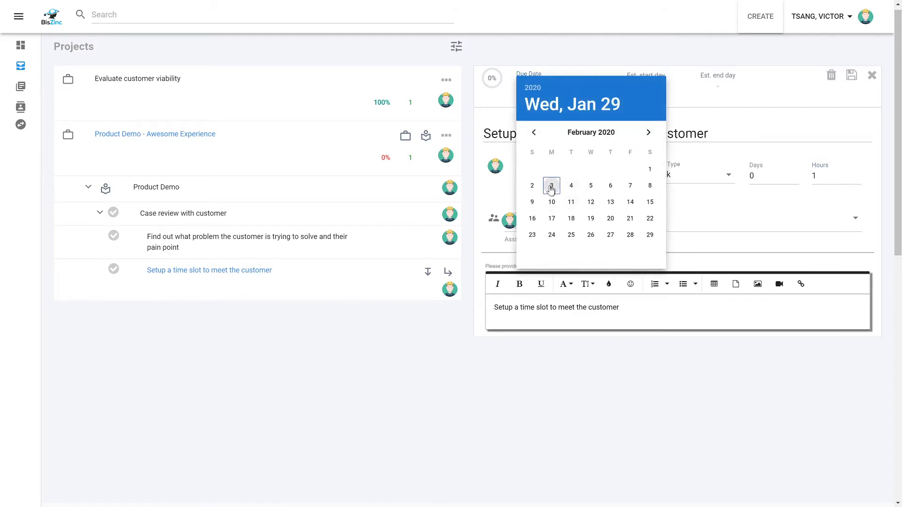
click(853, 78)
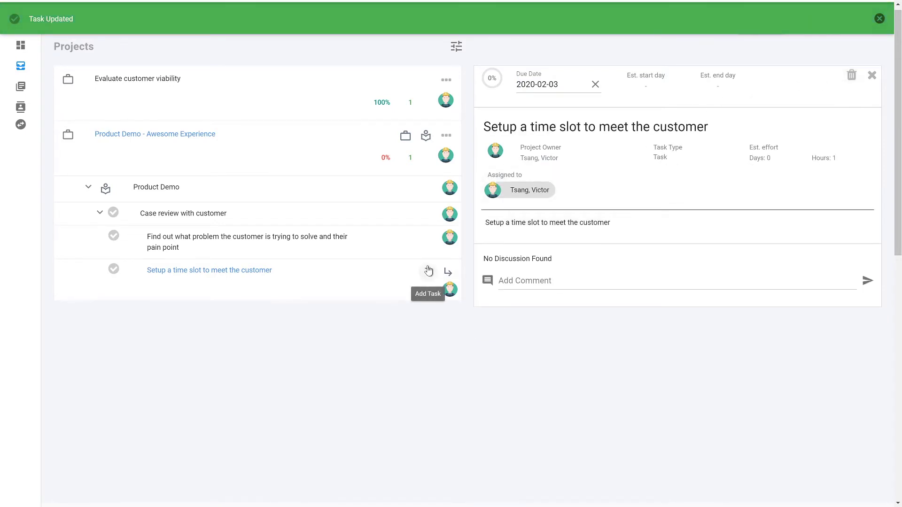
Add a task after "Setup a time slot to meet the customer" and open it from the expanded "Case review with customer" task
click(429, 271)
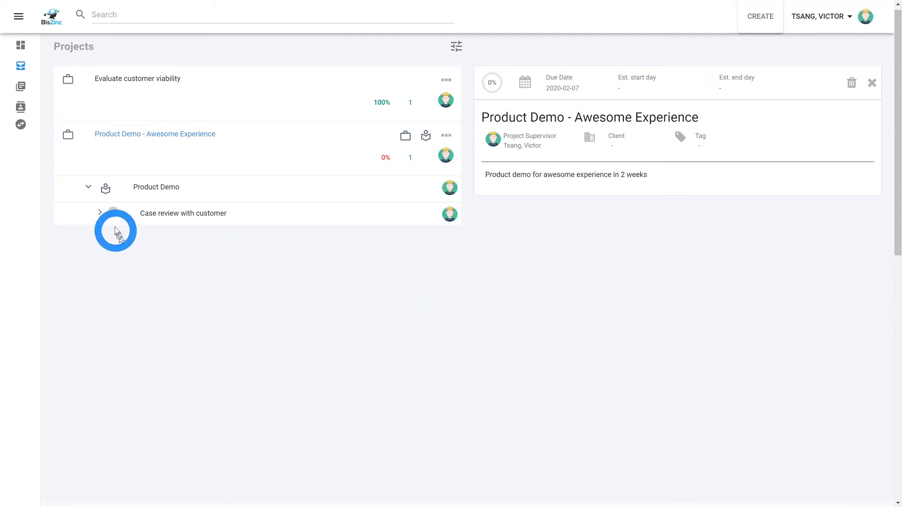
click(98, 213)
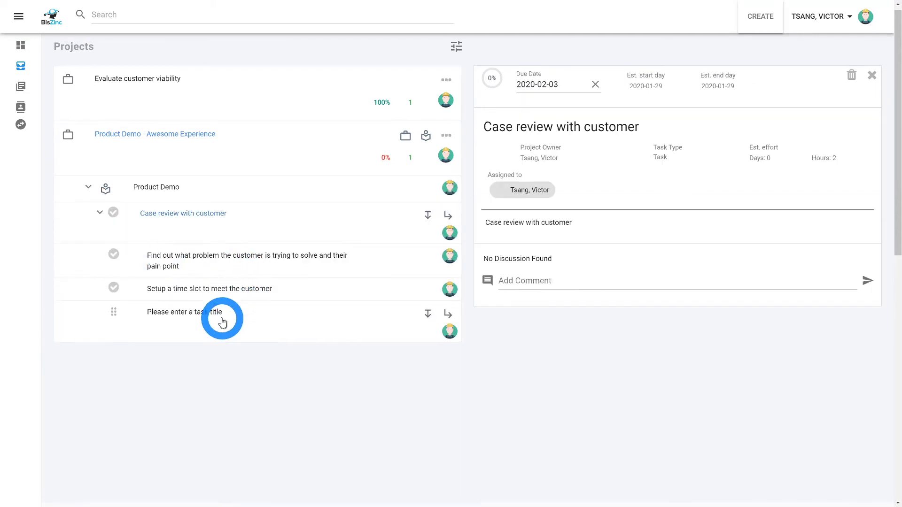
click(221, 313)
Title the new empty subtask "Who will attending this meeting"
click(546, 130)
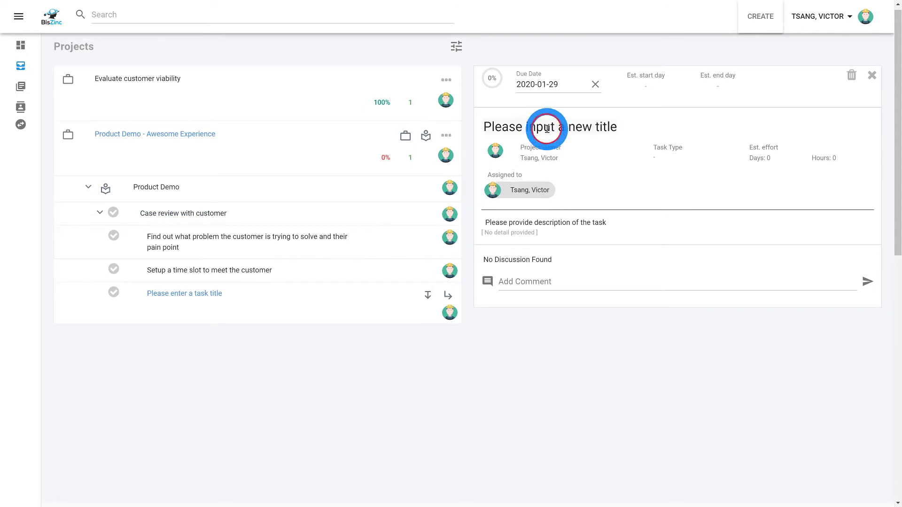
click(541, 130)
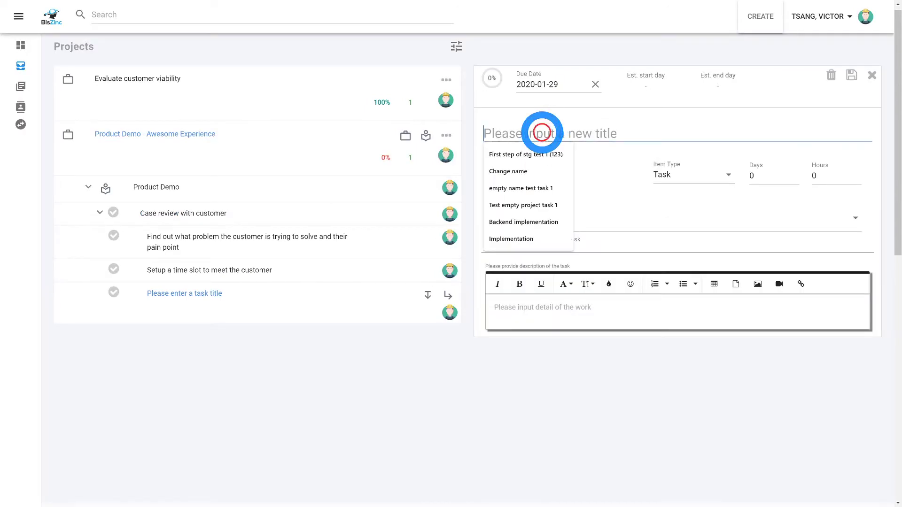
text(Who will attending this meeting)
Copy the "Who will attending this meeting" title into the subtask's description
key(ctrl+a)
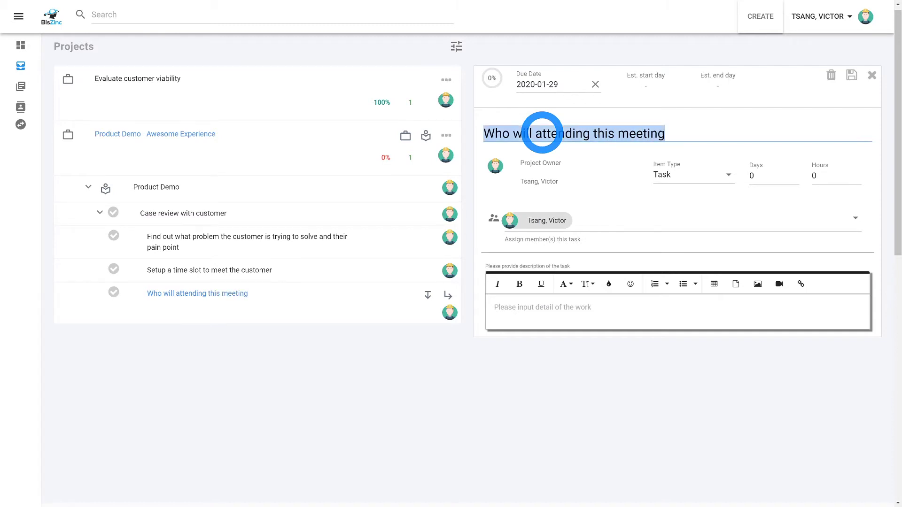
key(ctrl+c)
click(536, 306)
key(ctrl+v)
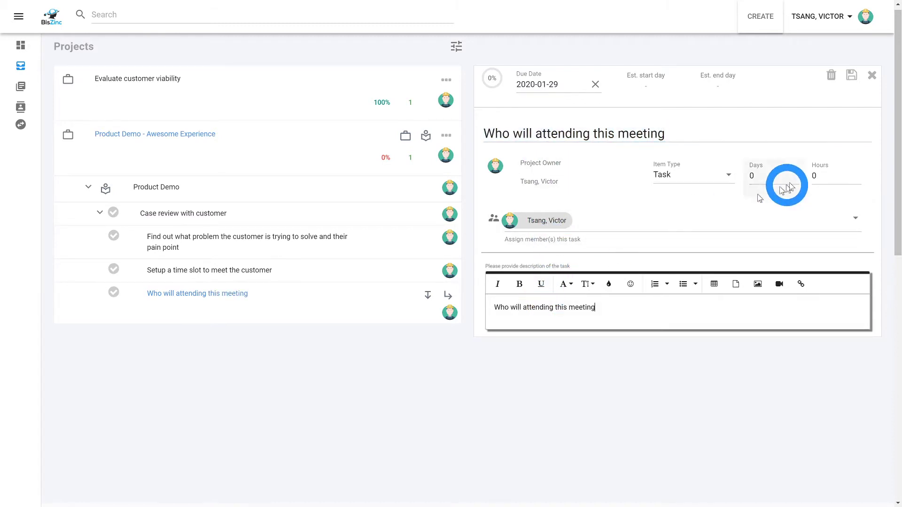
Set the "Who will attending this meeting" subtask's effort to 3 hours and due date to 2020-02-03, and save it
click(832, 174)
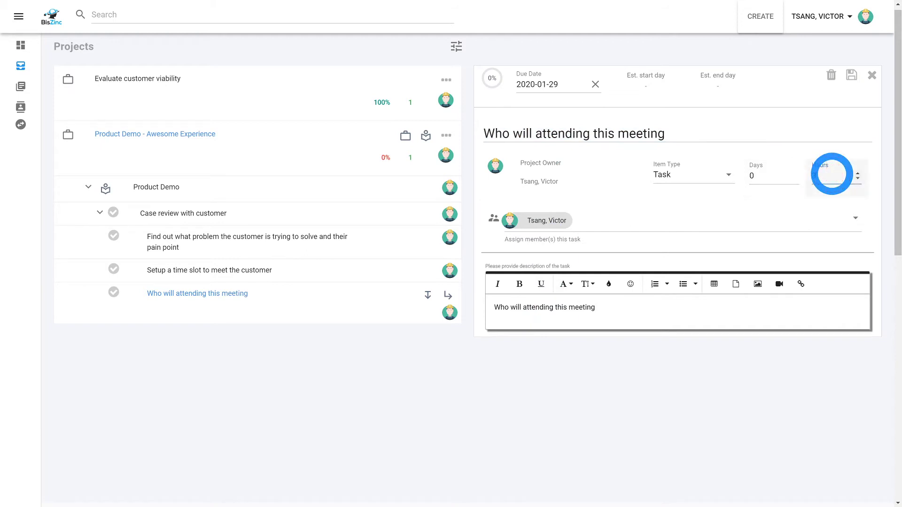
text(3)
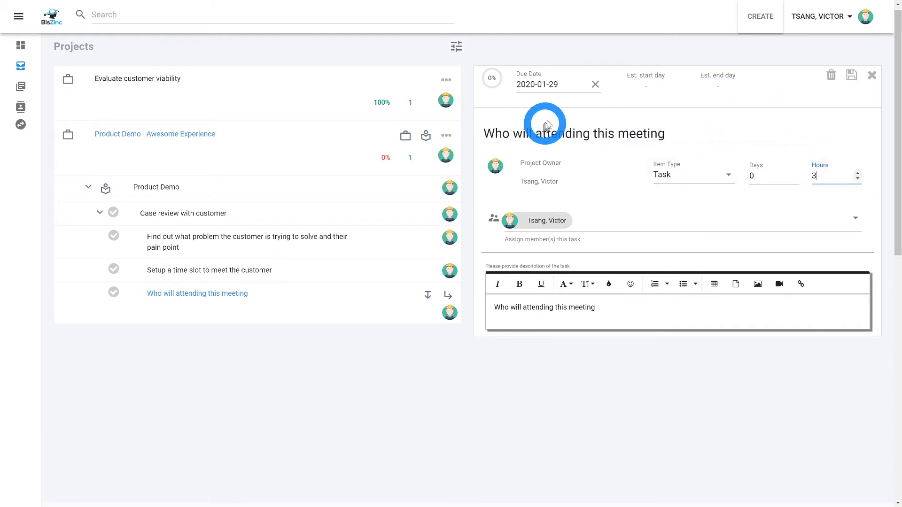
click(564, 87)
click(648, 132)
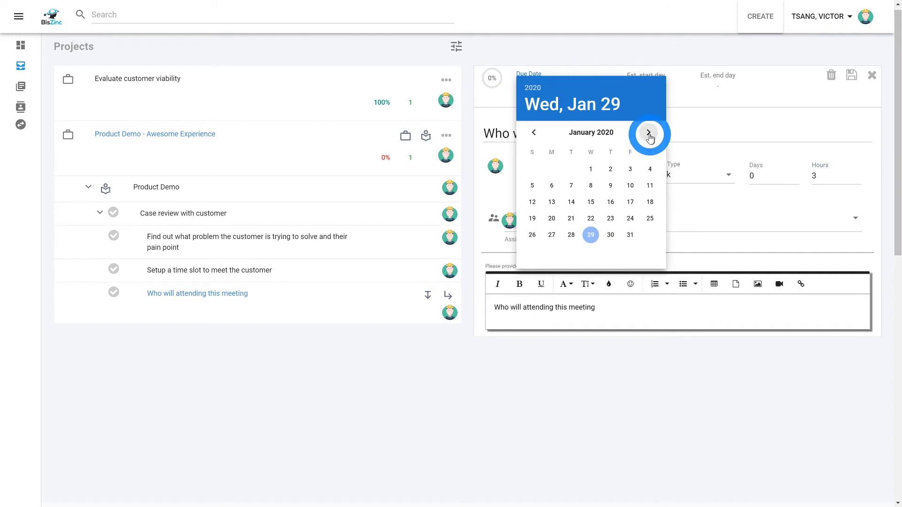
click(552, 186)
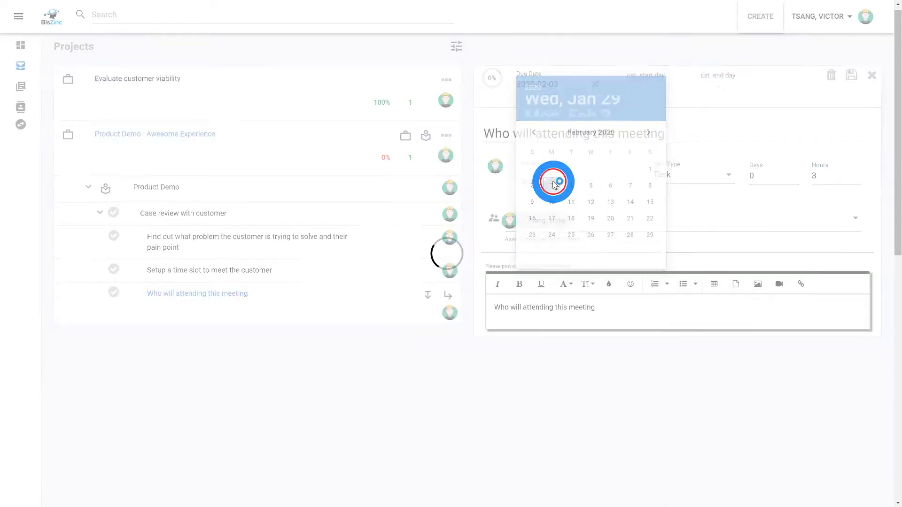
click(853, 77)
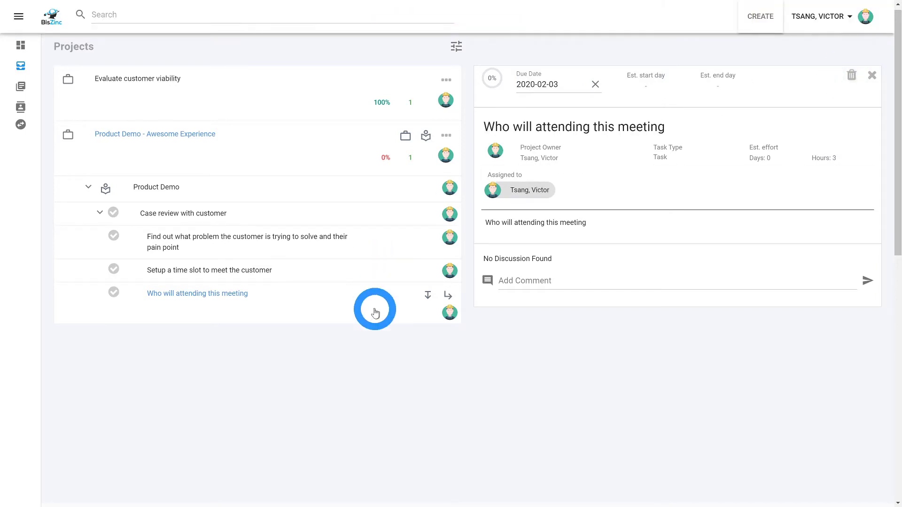
Add a task after "Case review with customer" at the same level and title it "Send out invitation to all attendee"
click(224, 218)
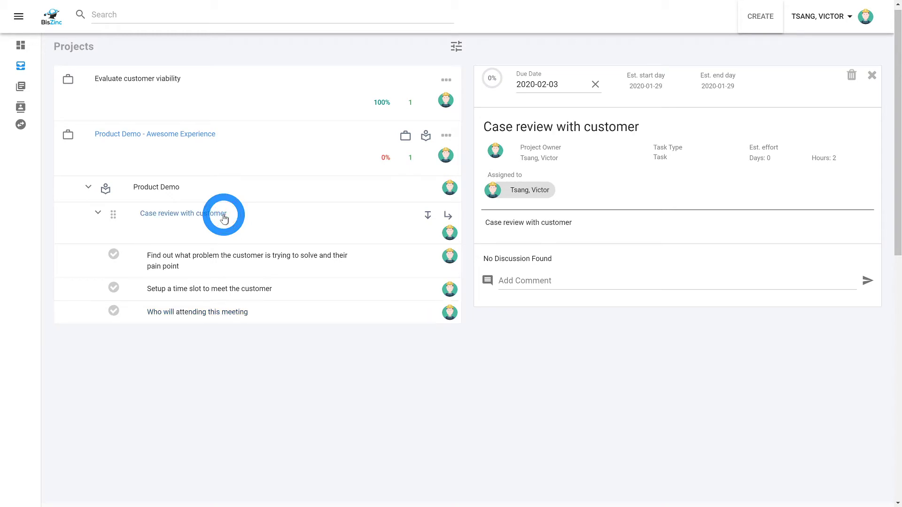
click(430, 215)
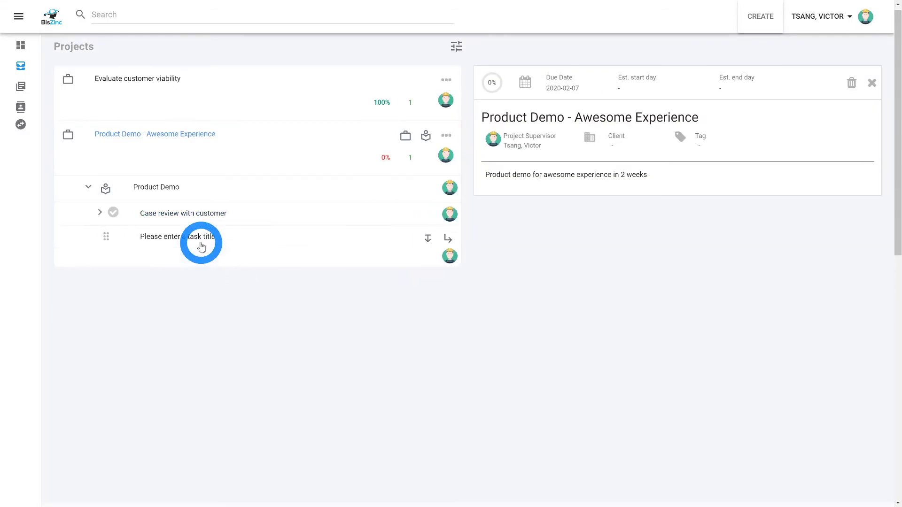
click(201, 246)
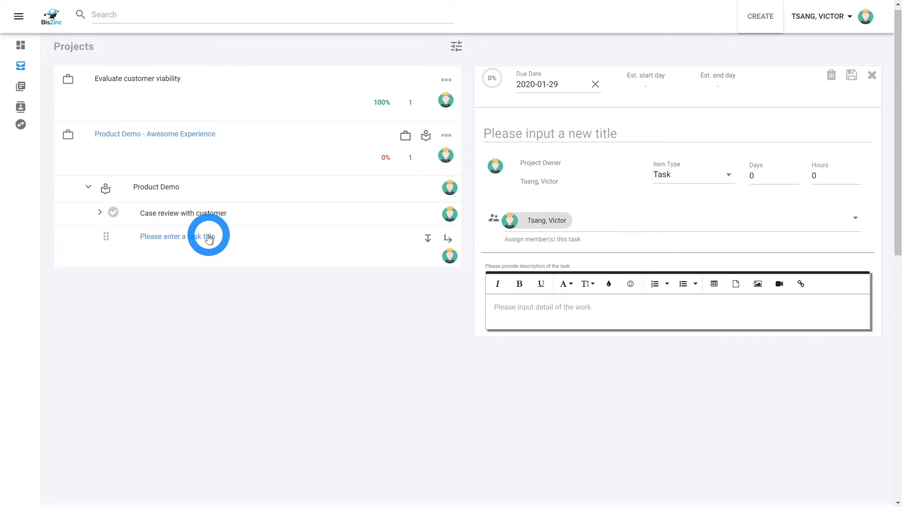
click(538, 139)
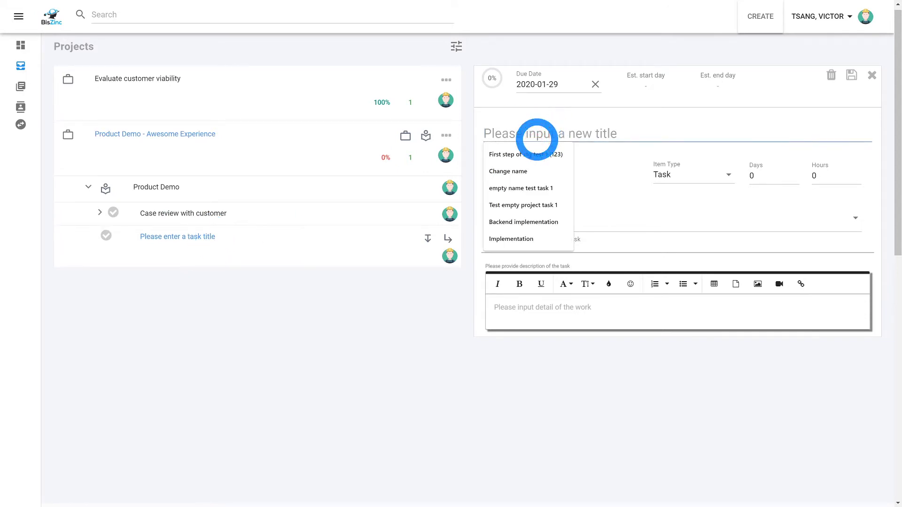
text(Send out invitation to all attendee)
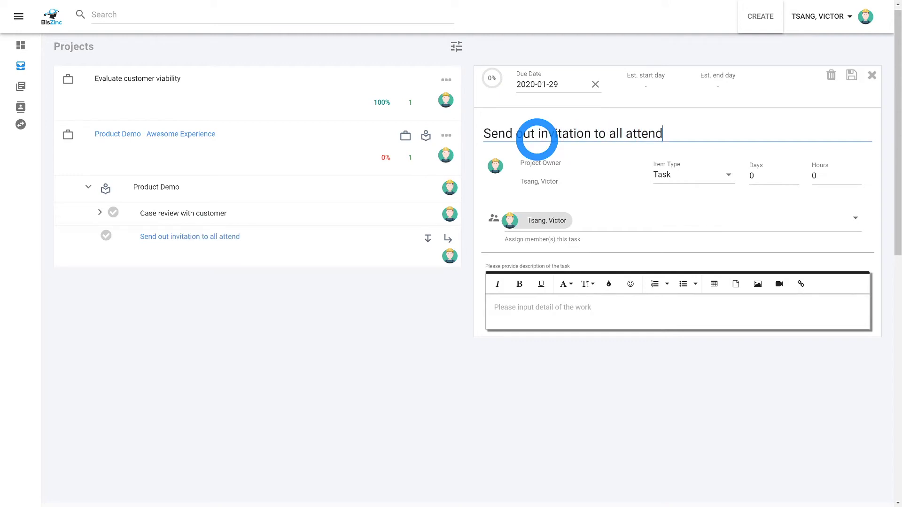
Copy the invitation task's title into its description and set its due date to 2020-02-04
key(ctrl+a)
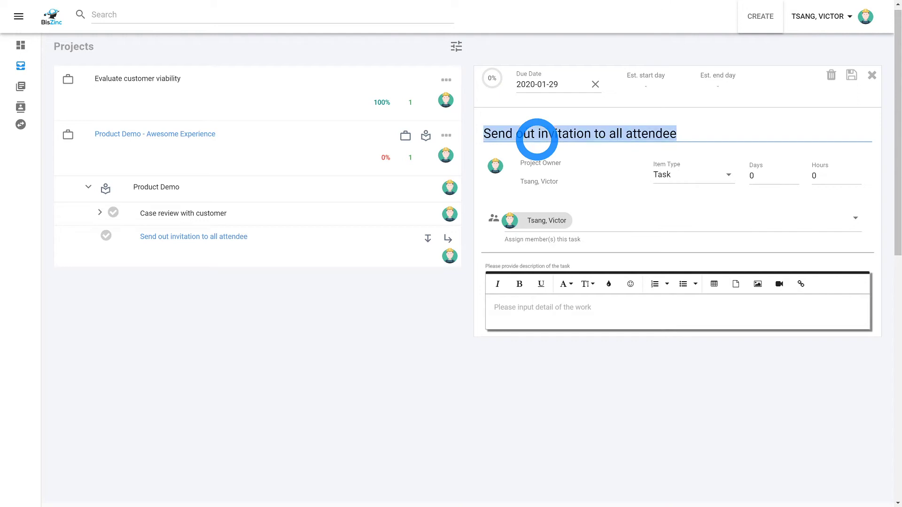
click(564, 84)
click(648, 132)
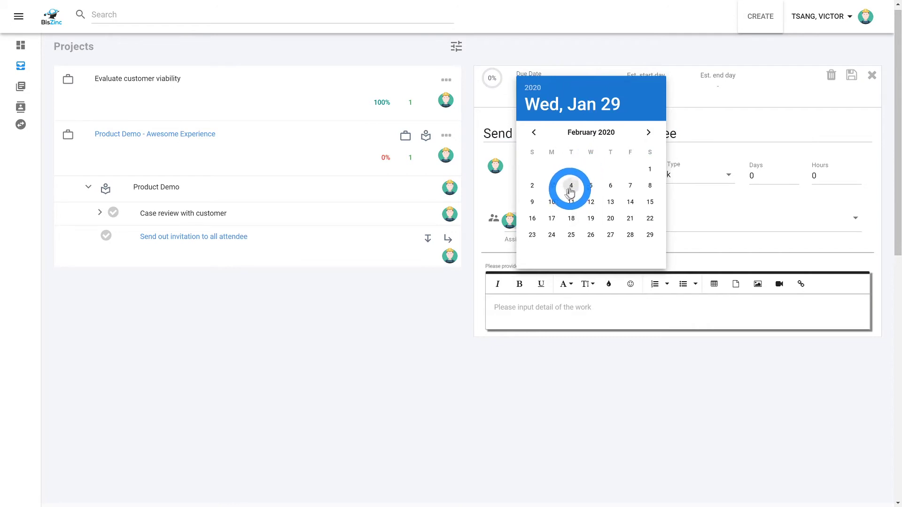
click(571, 186)
click(554, 307)
key(ctrl+v)
Set the estimated effort of the "Send out invitation to all attendee" task to 1 hour and save it
click(818, 174)
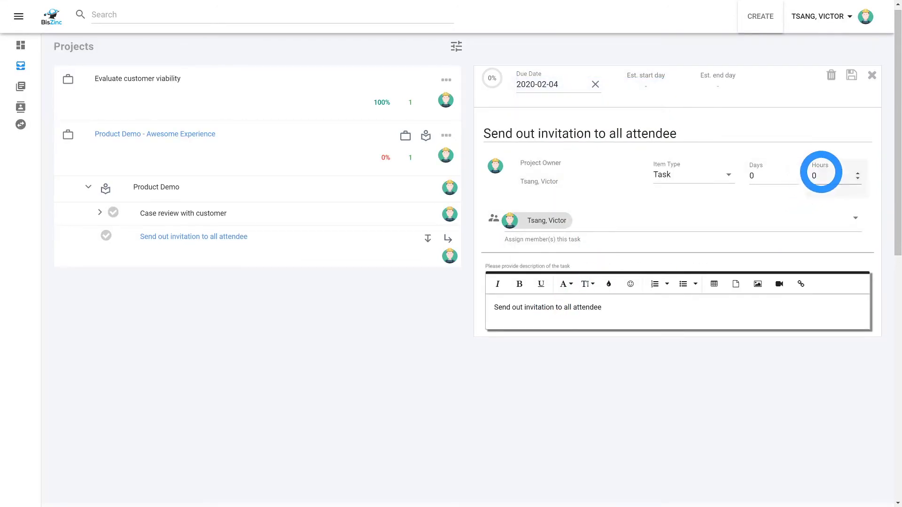
text(1)
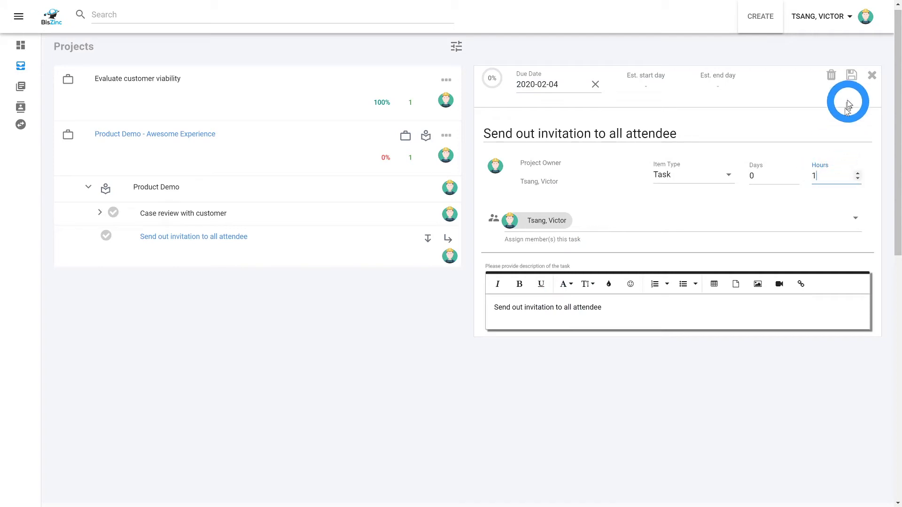
click(852, 75)
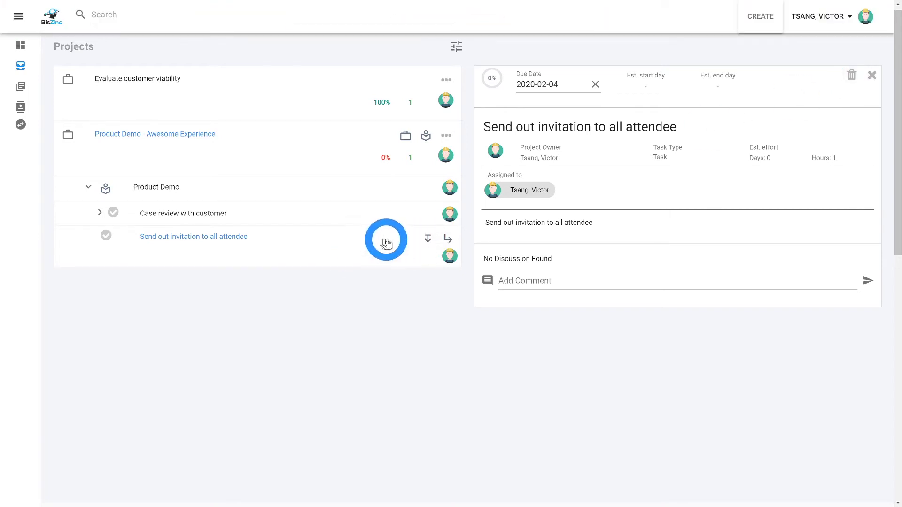
Add a task after "Send out invitation to all attendee" and title it "Prepare for the presentation"
click(429, 240)
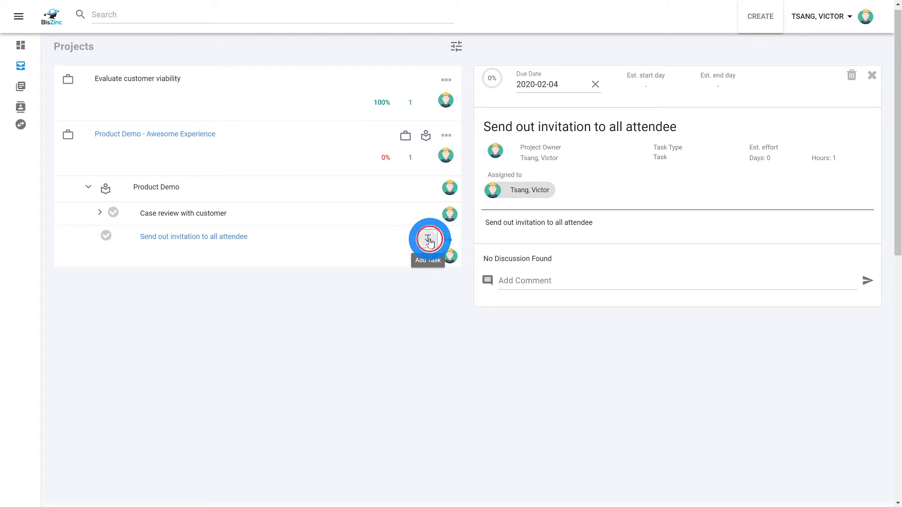
click(194, 259)
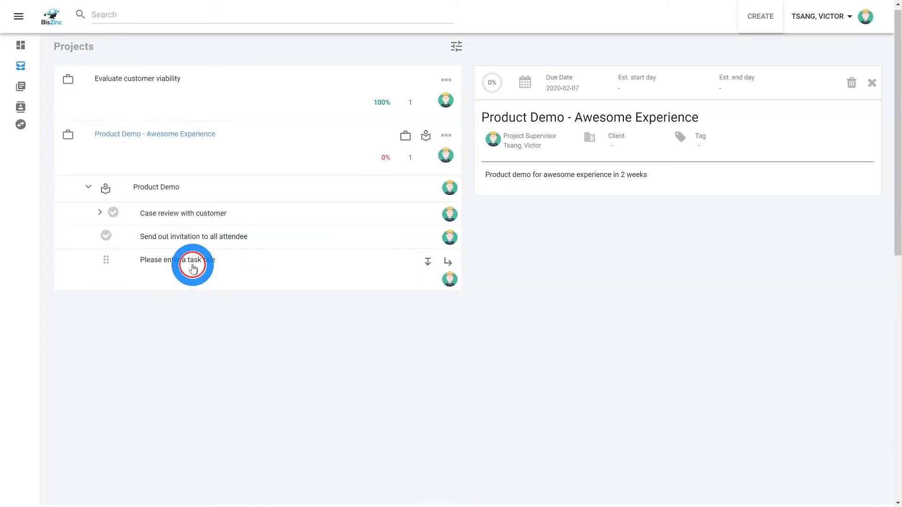
click(545, 121)
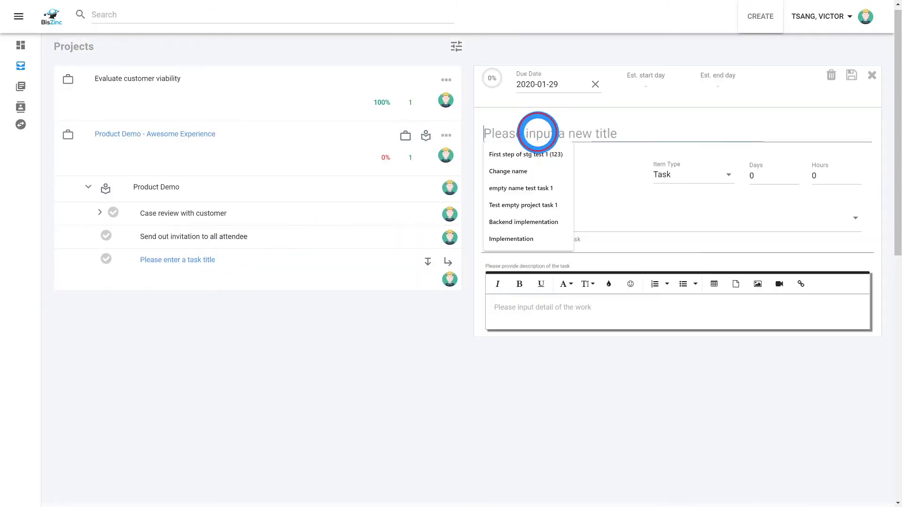
text(Prepar)
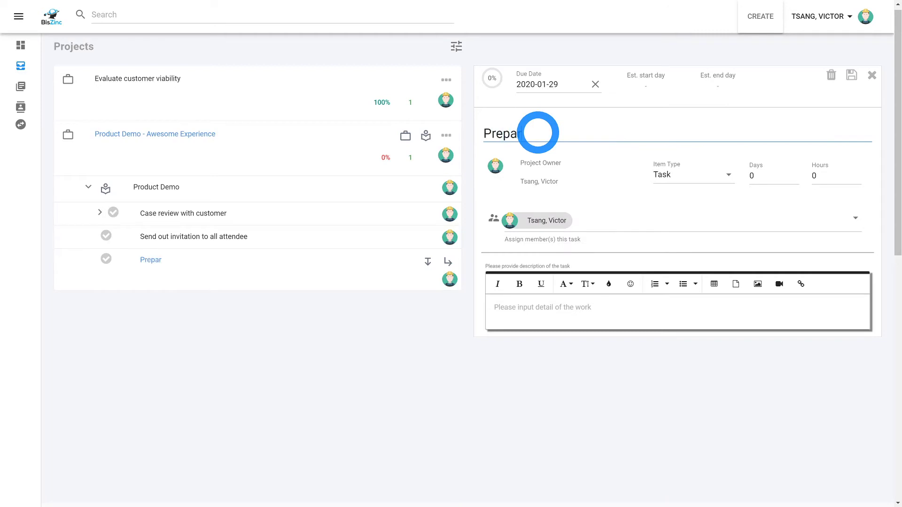
text(e for the presentation)
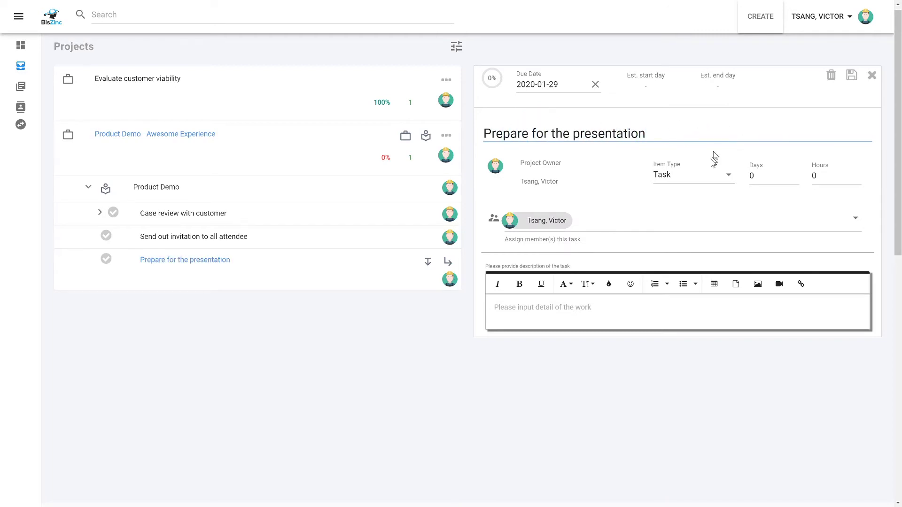
Set the due date of the "Prepare for the presentation" task to 2020-02-04
click(550, 85)
click(648, 133)
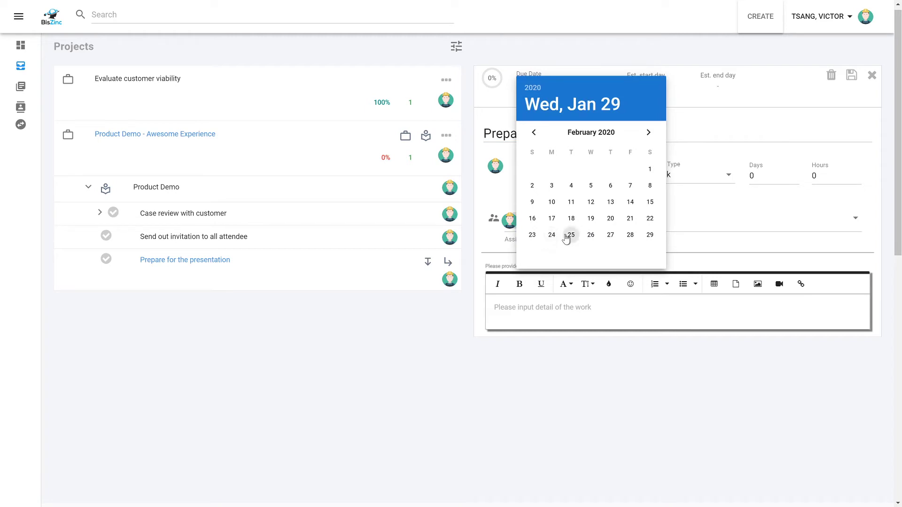
click(572, 186)
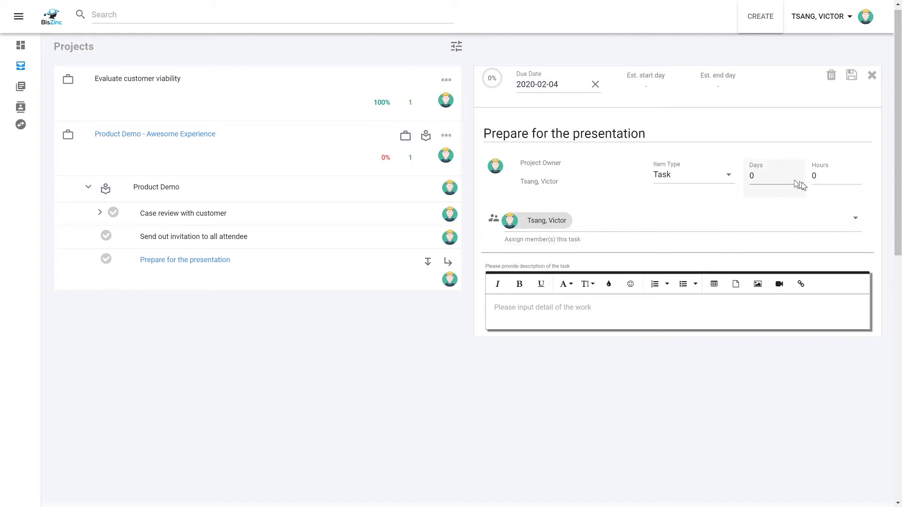
Give the presentation task 2 days of effort and the description "prepare for the presentation", and save it
click(610, 304)
text(prepare for the presentation)
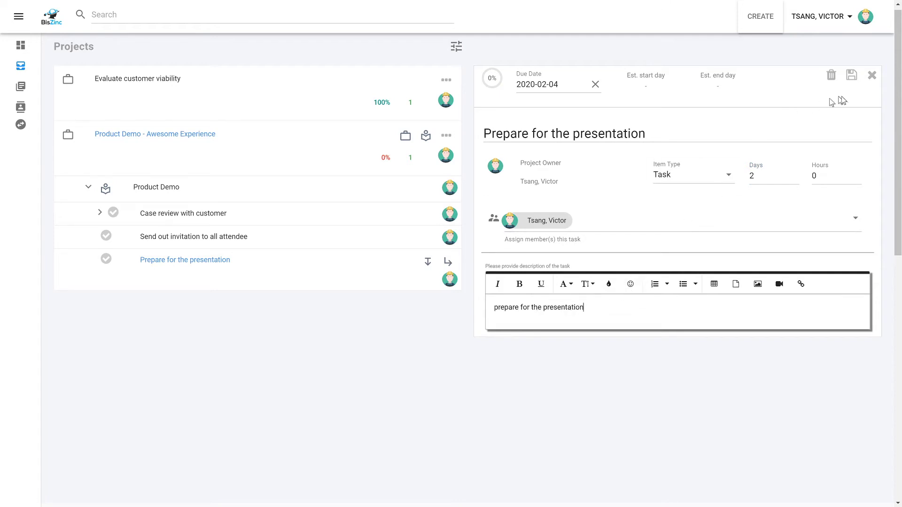
click(854, 77)
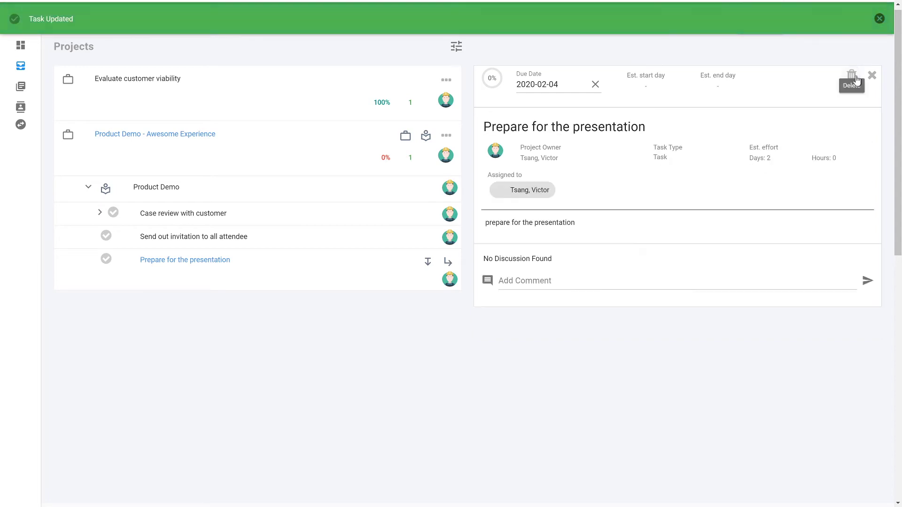
Add a subtask under "Prepare for the presentation" and title it "collect the latest powerpoint for product demo"
click(448, 262)
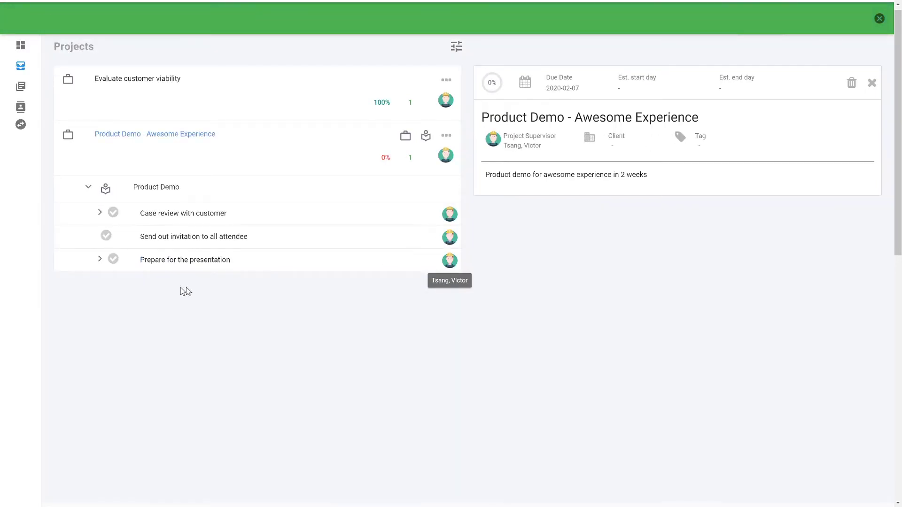
click(97, 263)
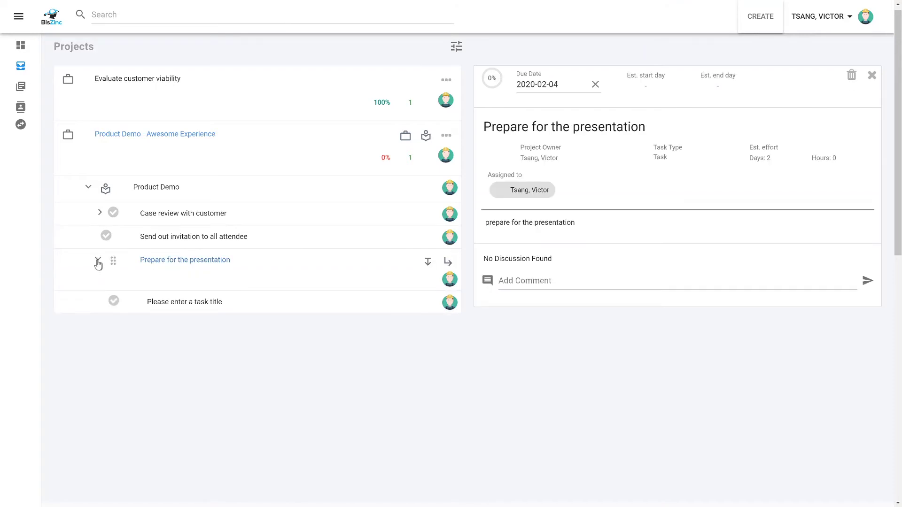
click(174, 305)
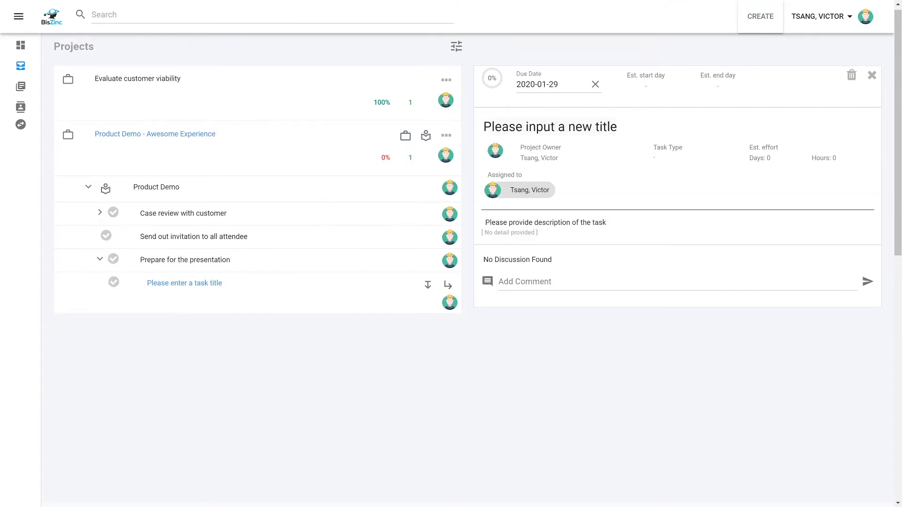
click(554, 128)
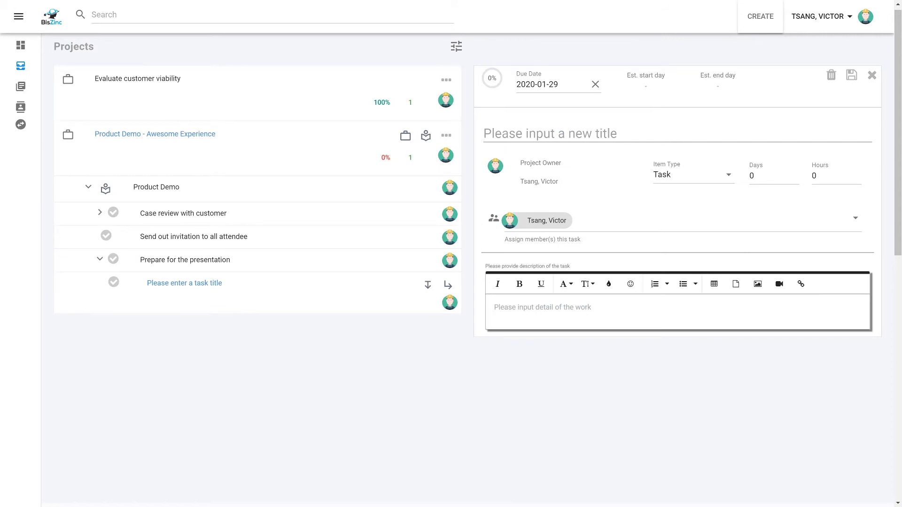
text(collect the latest powerpoint for product demo)
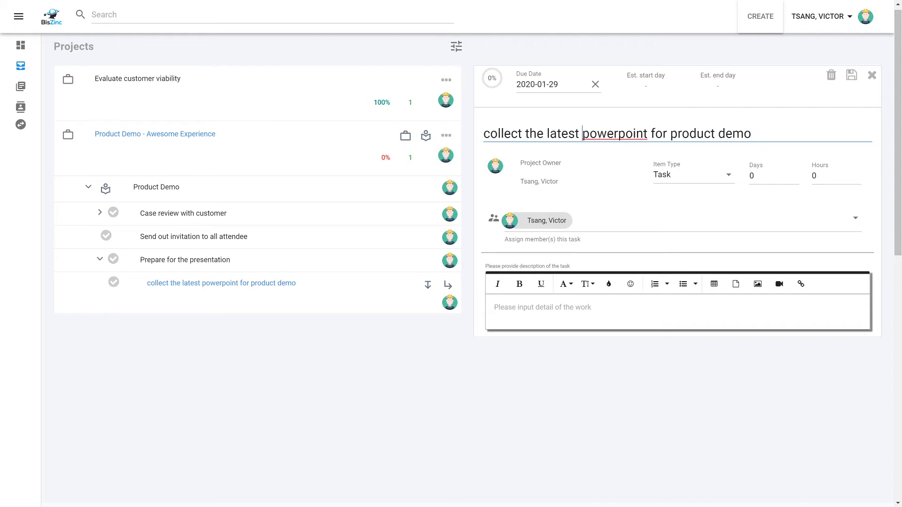
Copy the "collect the latest powerpoint for product demo" title into the subtask's description
key(ctrl+a)
key(ctrl+c)
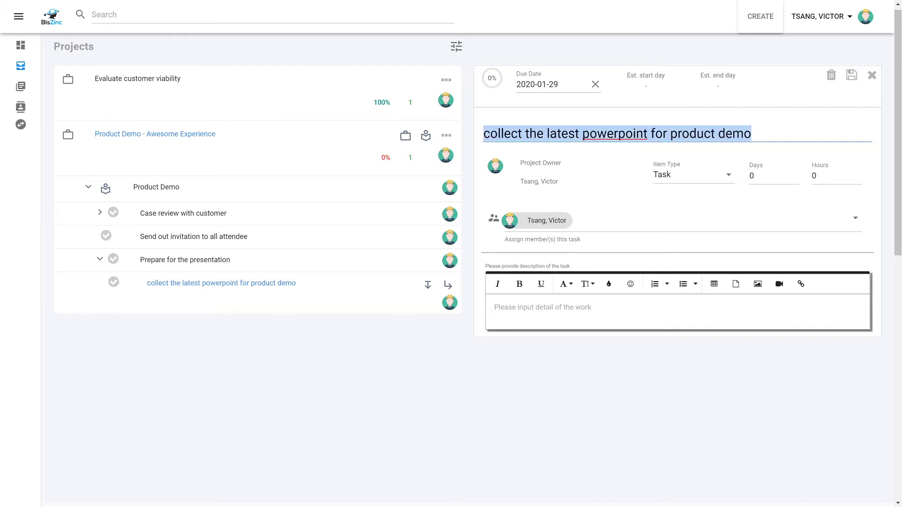
click(536, 318)
key(ctrl+v)
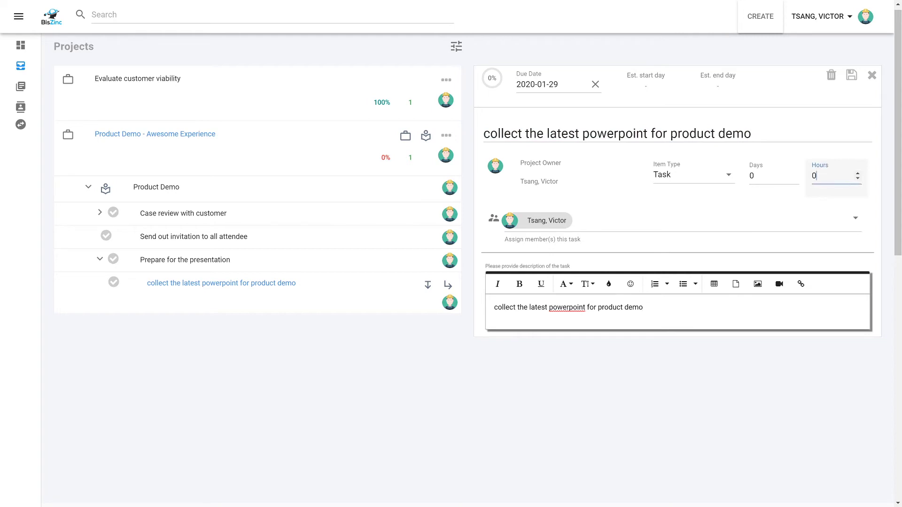
Set the powerpoint subtask's effort to 2 hours and due date to 2020-02-04, and save it
click(566, 84)
click(648, 133)
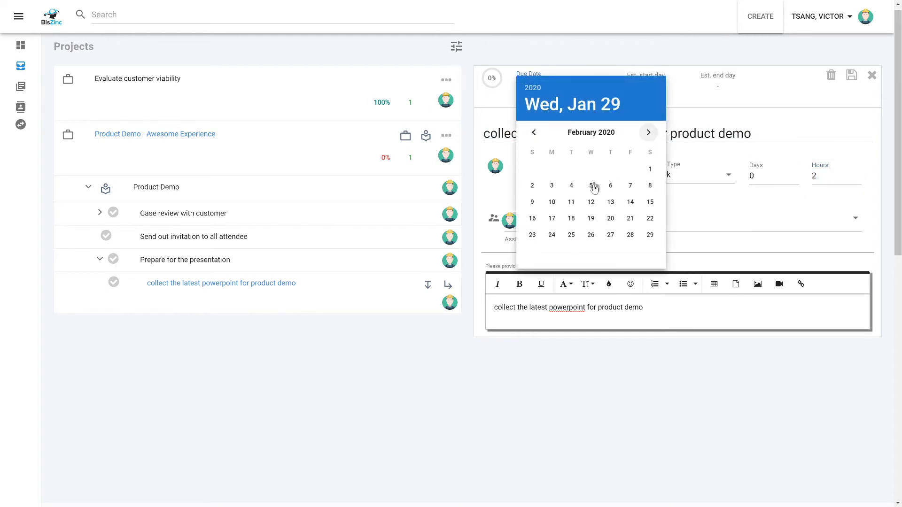
click(571, 187)
click(852, 76)
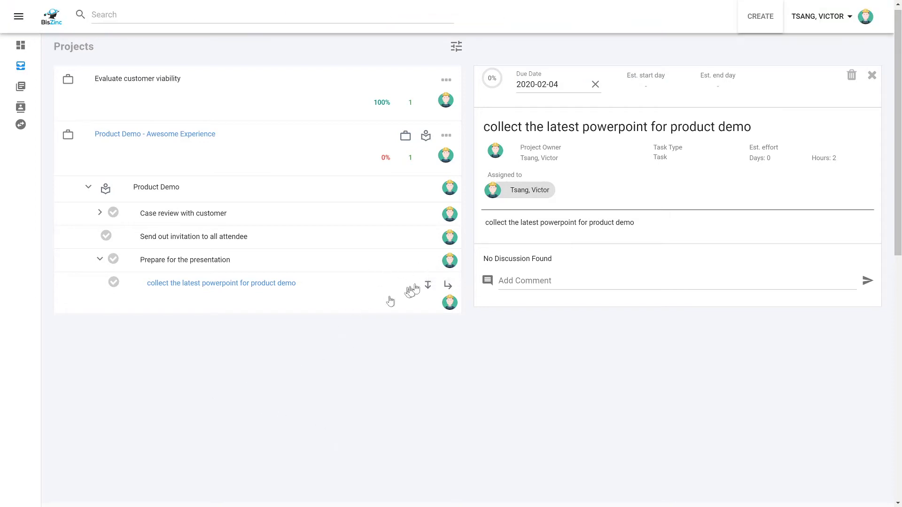
Add a task after "collect the latest powerpoint for product demo" and open it from the expanded "Prepare for the presentation" task
click(432, 285)
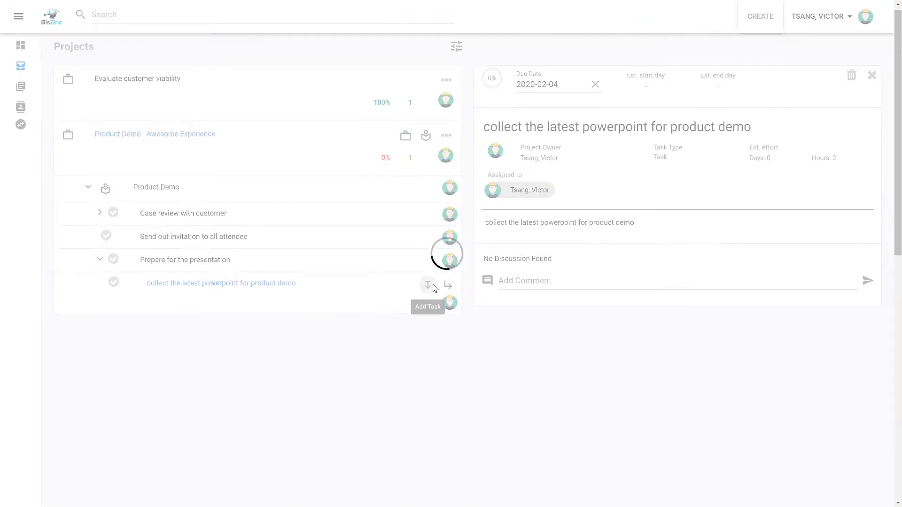
click(98, 259)
click(193, 327)
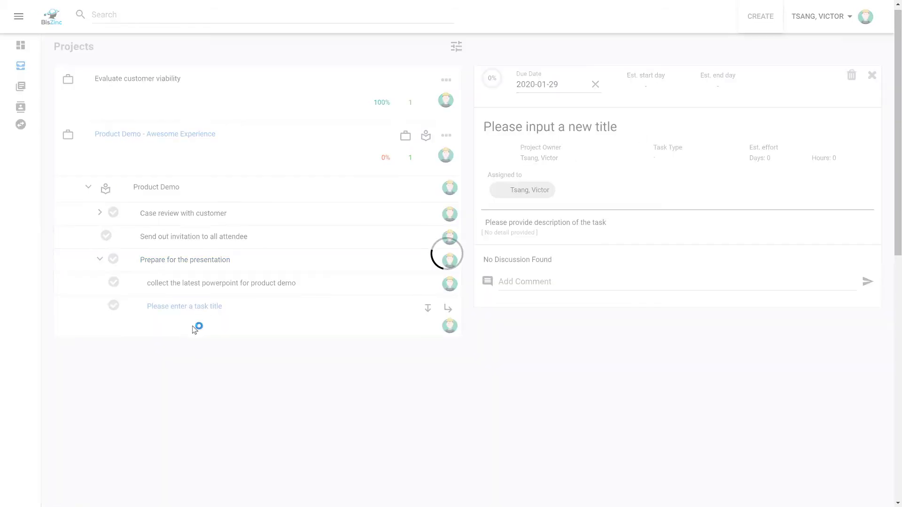
Title the new subtask under "Prepare for the presentation" as "Customize the presentation - customer name, contact detail, date"
click(545, 134)
text(C)
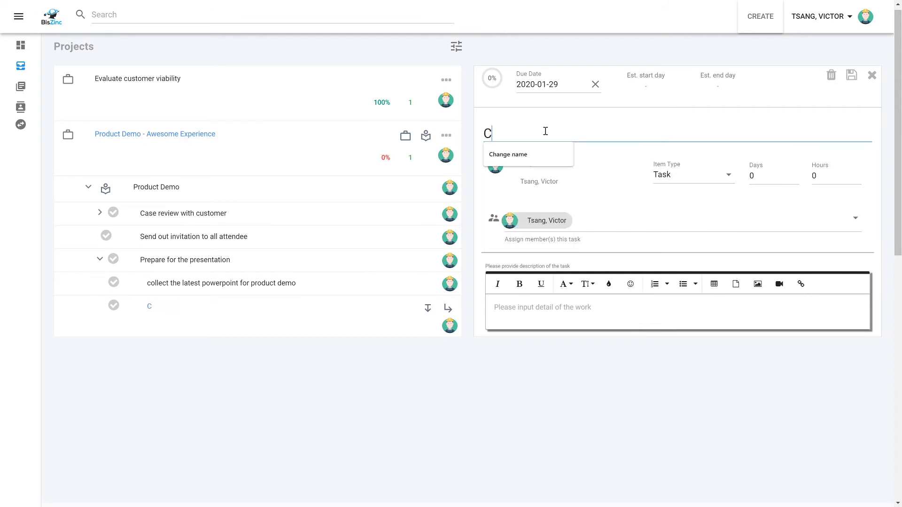
text(ustome)
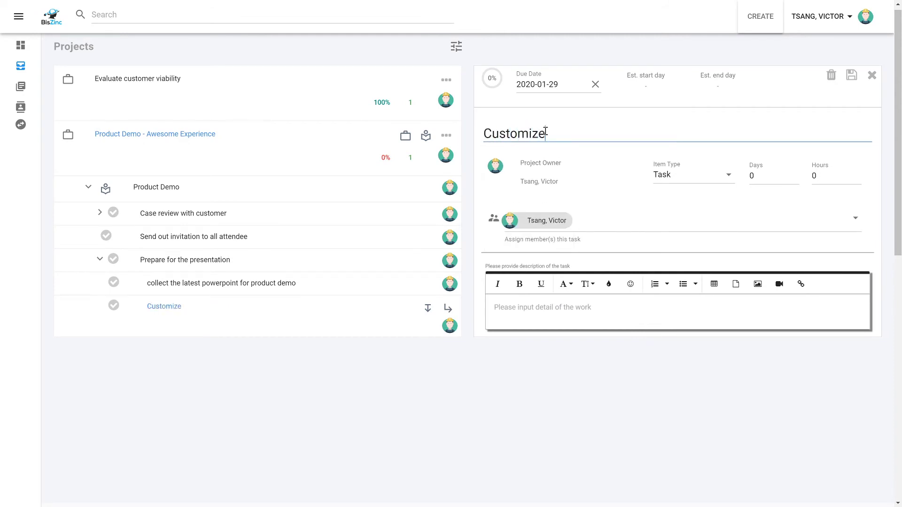
text(ize the presentation)
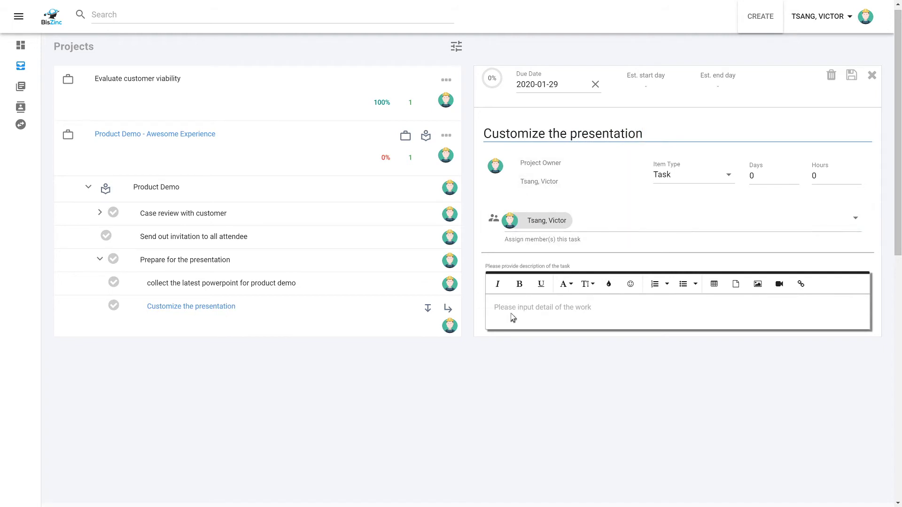
text( - customer name, co)
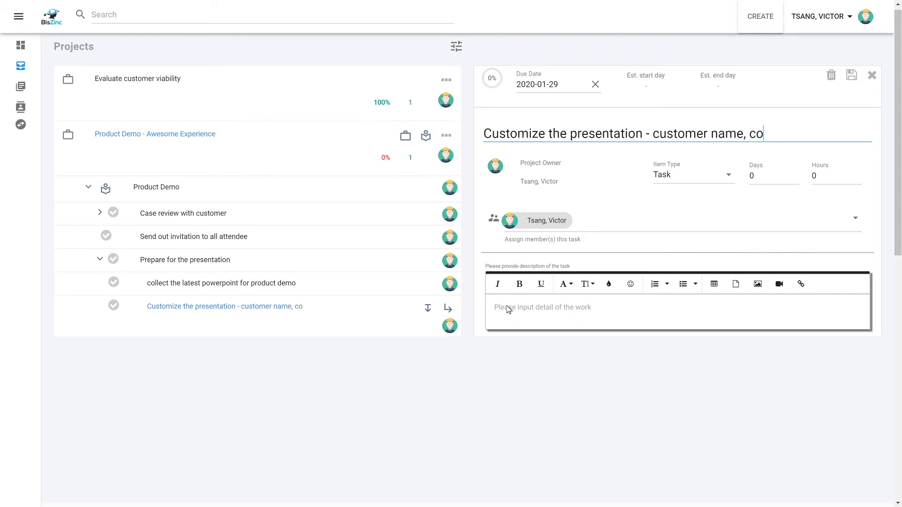
text(ntract detail, date)
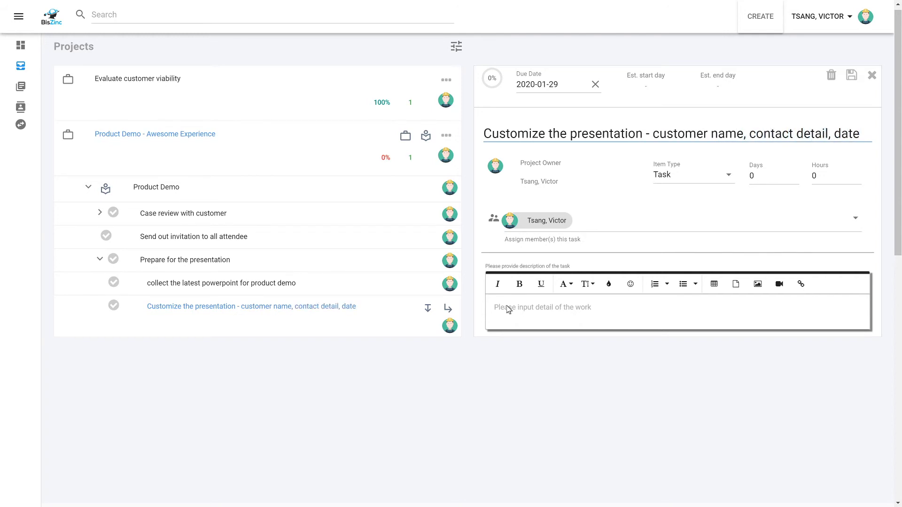
Copy the "Customize the presentation" subtask's title into its description and set its effort to 1 hour
key(ctrl+a)
key(ctrl+c)
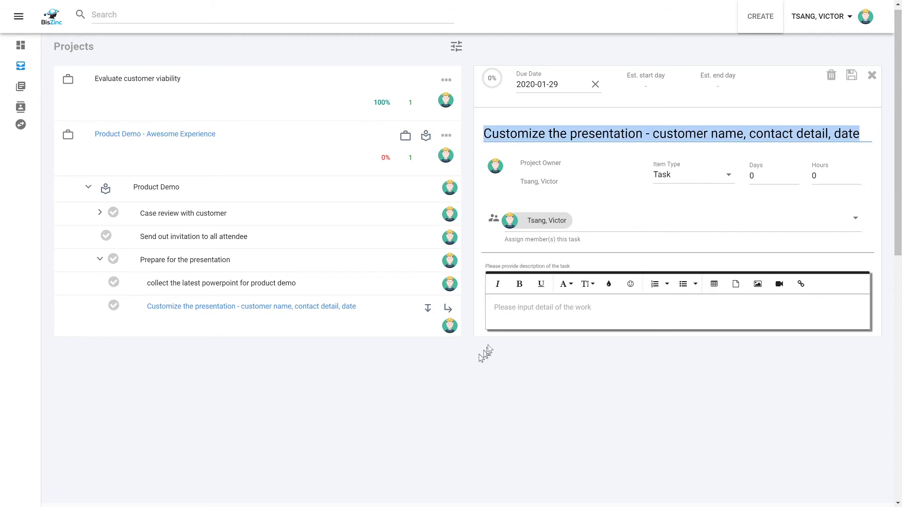
click(511, 311)
key(ctrl+v)
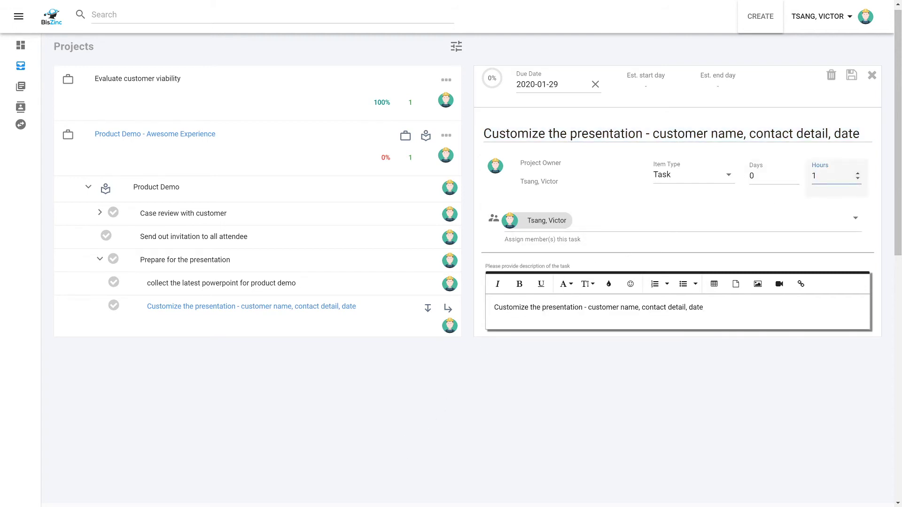
Set the "Customize the presentation" subtask's due date to 2020-02-04 and save it
click(580, 82)
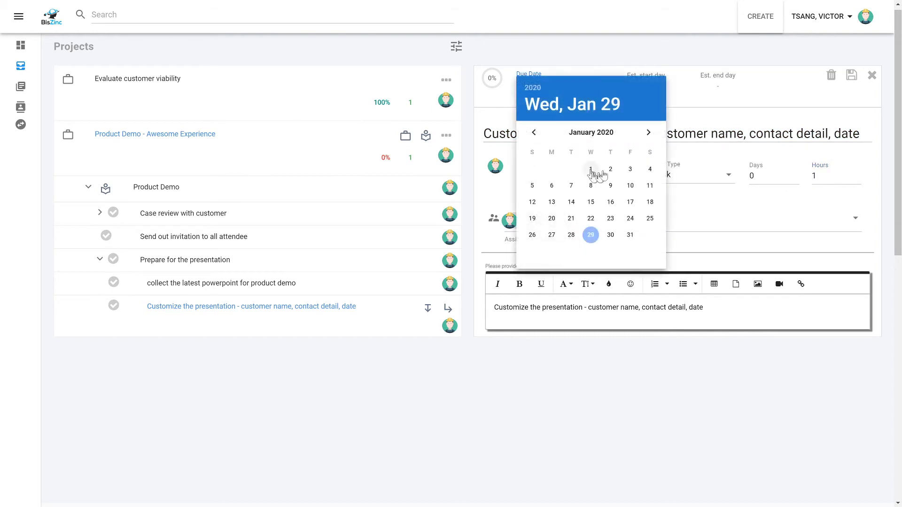
click(648, 133)
click(571, 185)
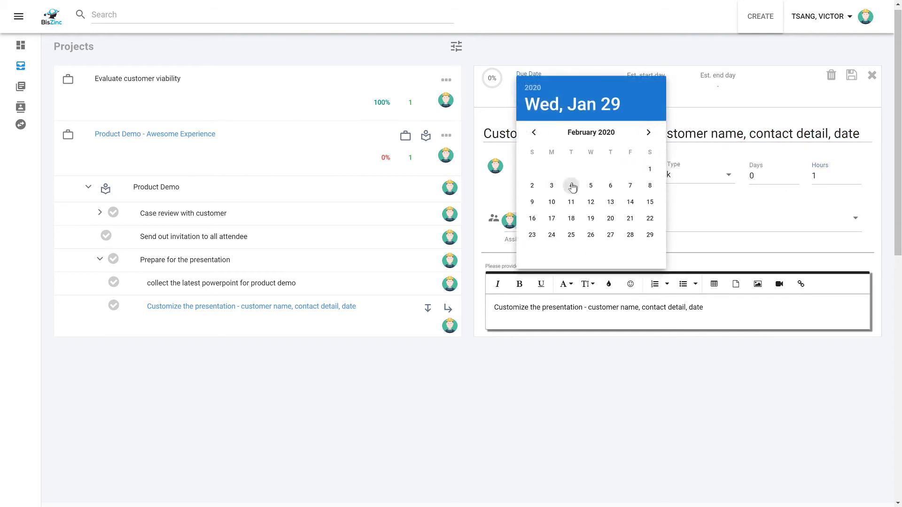
click(856, 81)
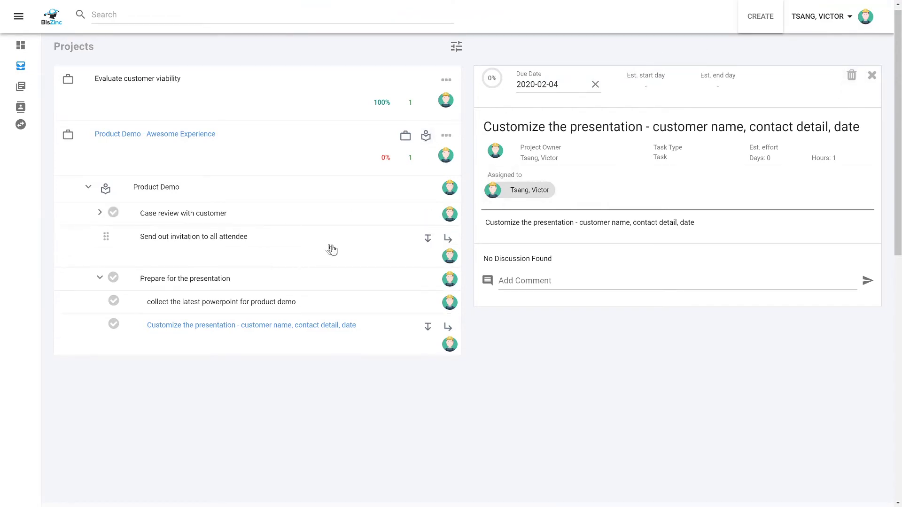
Add a task after "Prepare for the presentation" at the same level and title it "Prepare support material for demo"
click(283, 278)
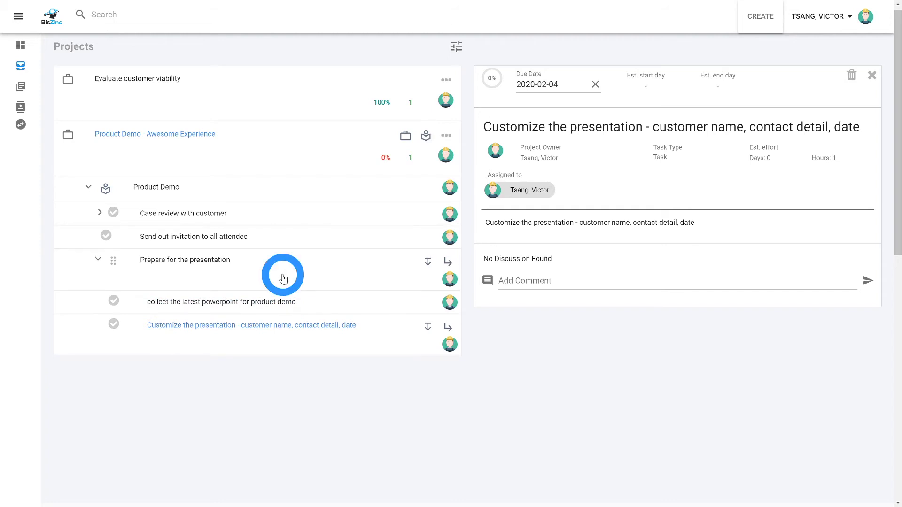
click(201, 272)
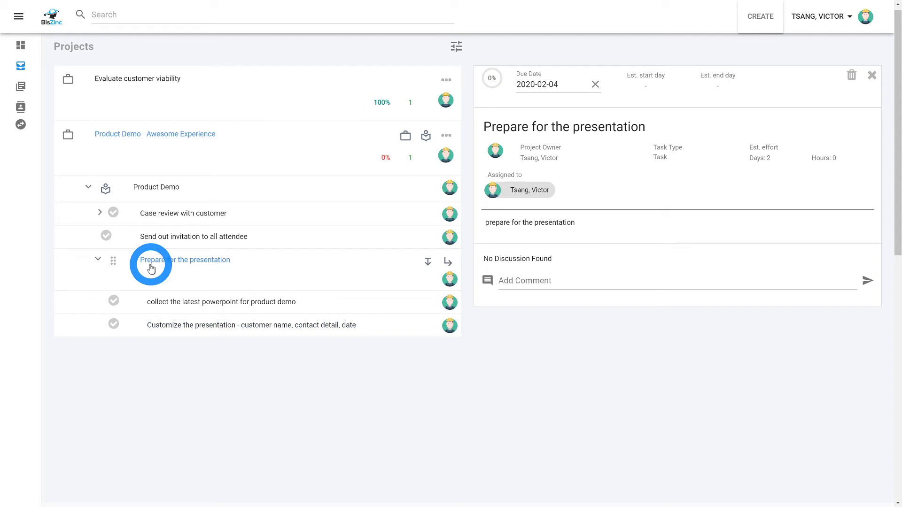
click(428, 262)
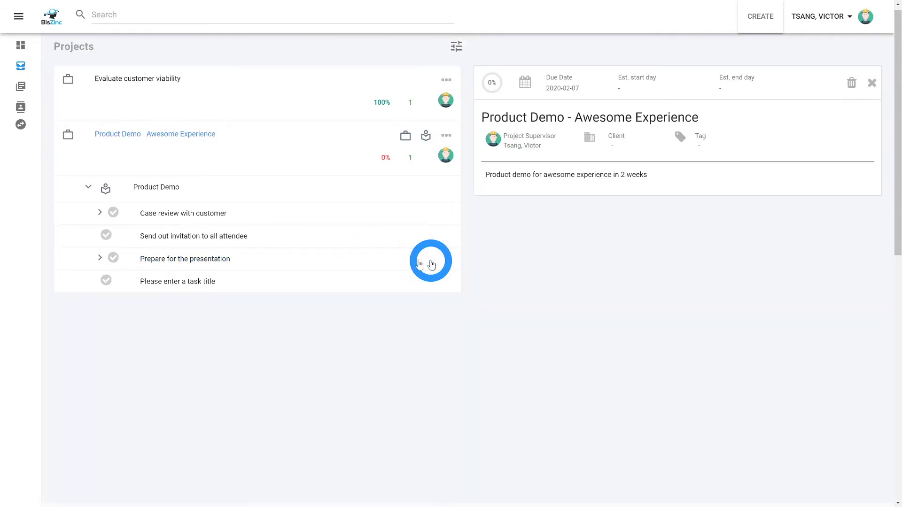
click(156, 291)
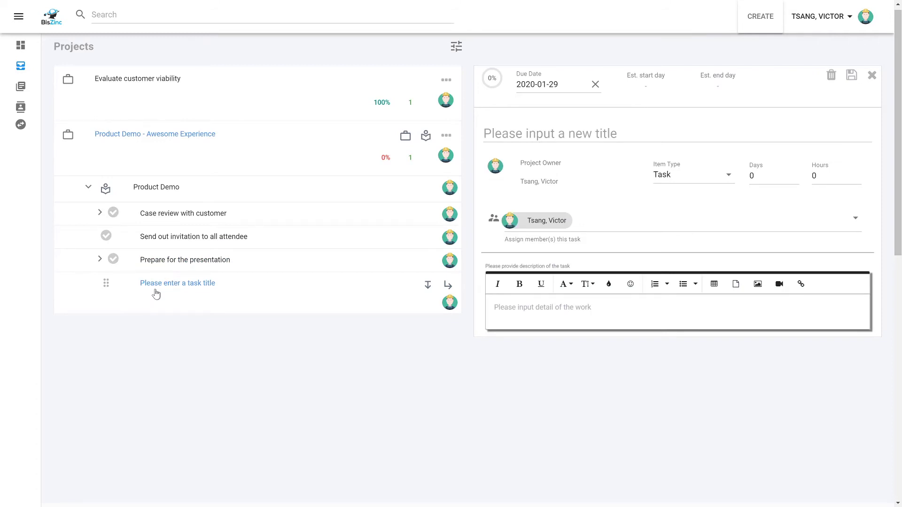
click(577, 134)
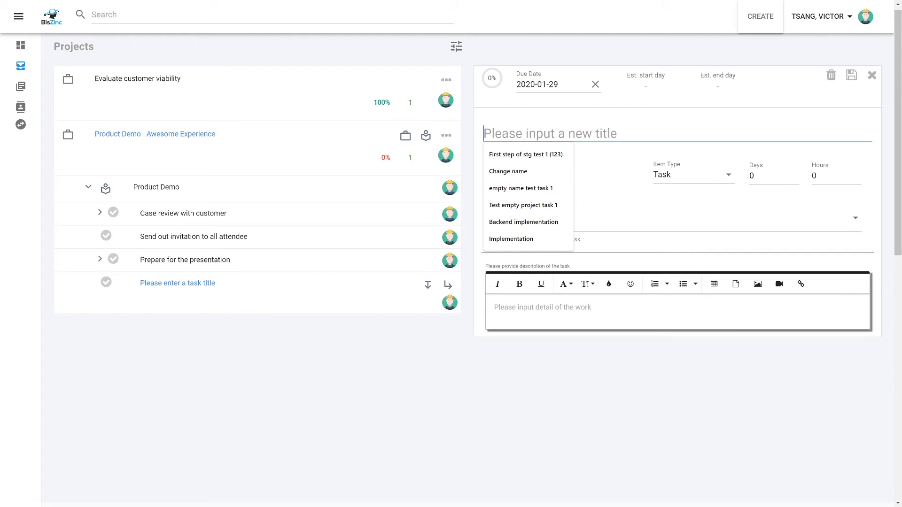
text(Prepare support mater)
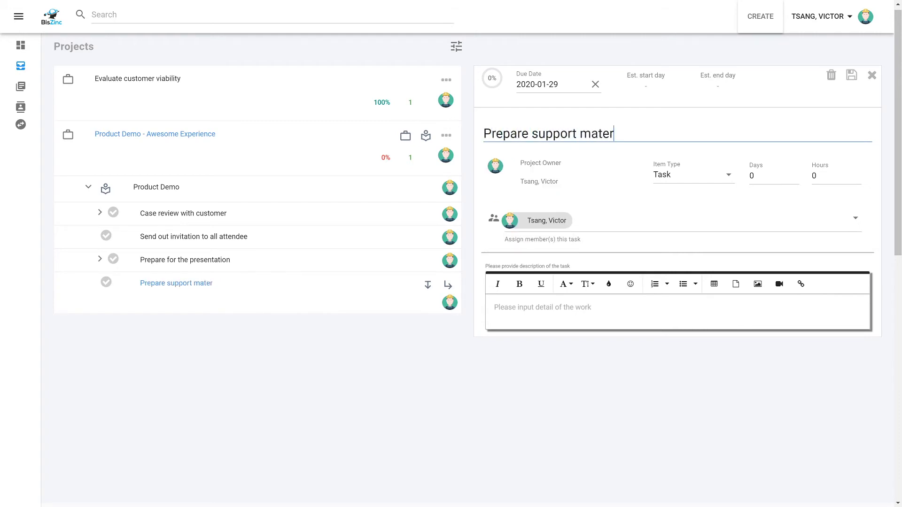
text(ial for demo)
Copy the "Prepare support material for demo" title into the task's description
key(ctrl+a)
key(ctrl+c)
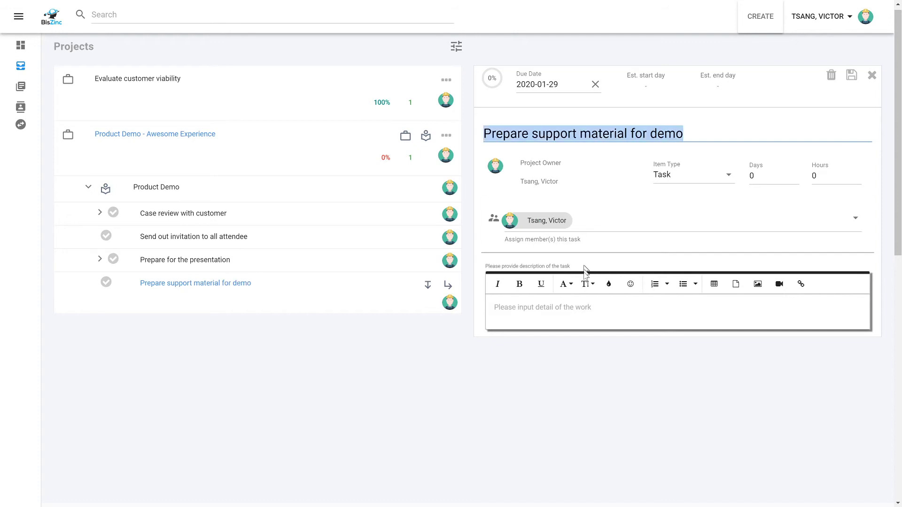
click(550, 309)
key(ctrl+v)
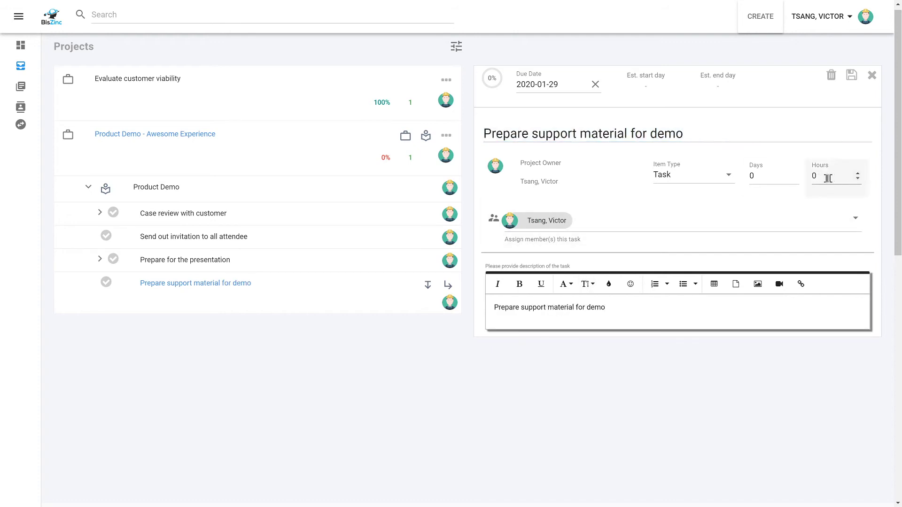
Set the support material task's effort to 2 hours and due date to 2020-02-04, and save it
text(2)
click(574, 88)
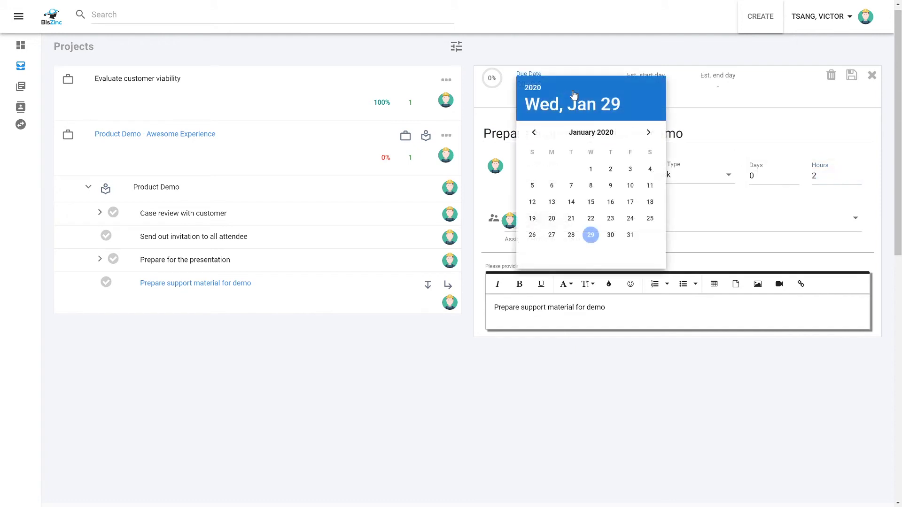
click(649, 133)
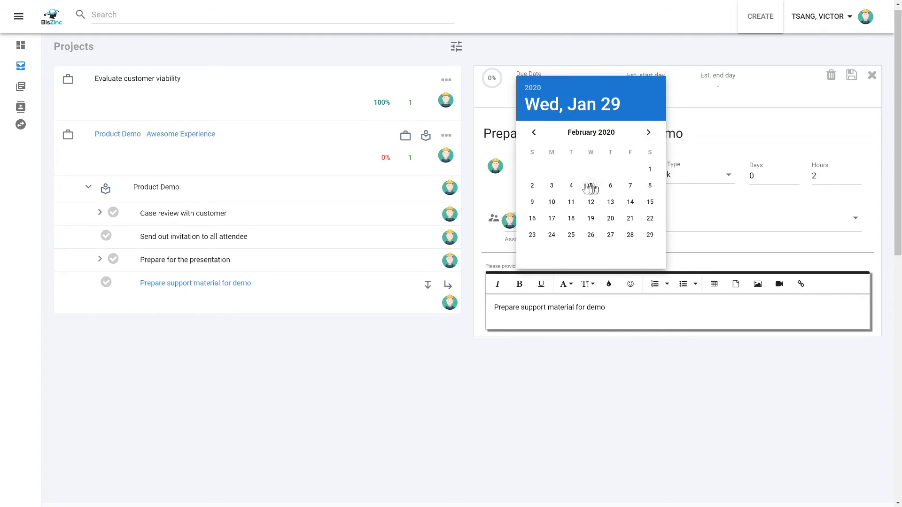
click(571, 185)
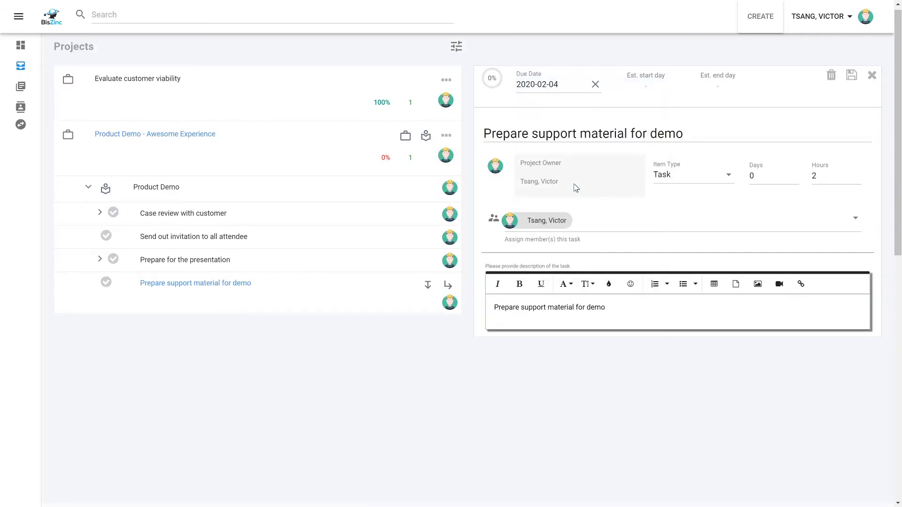
click(852, 75)
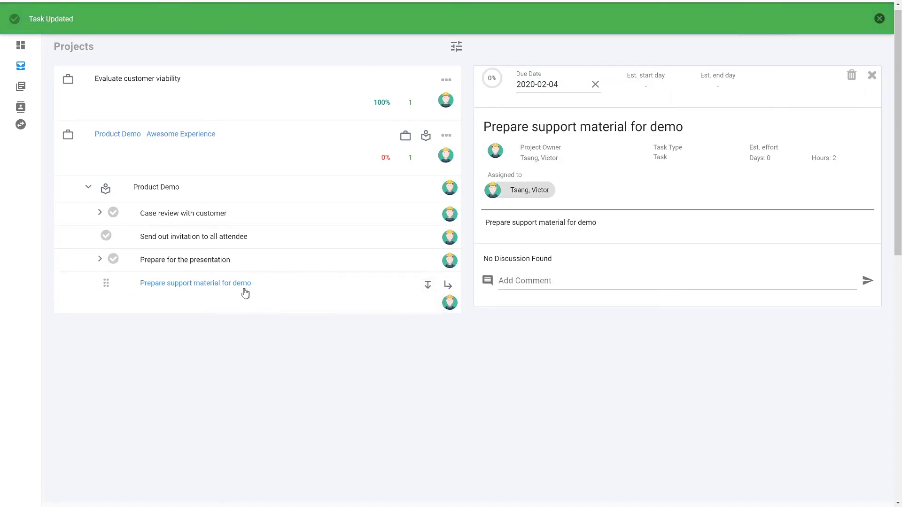
Add a subtask under "Prepare support material for demo" and title it "Product sample/gift"
click(450, 287)
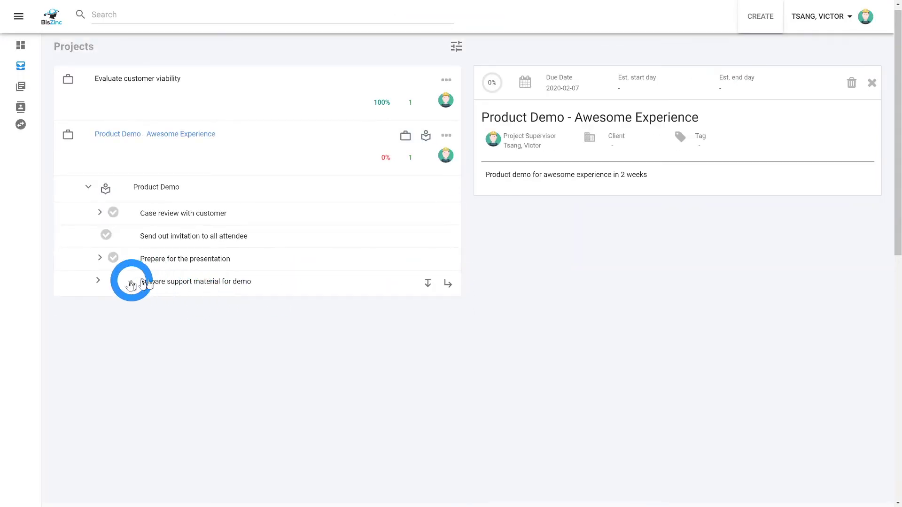
click(97, 283)
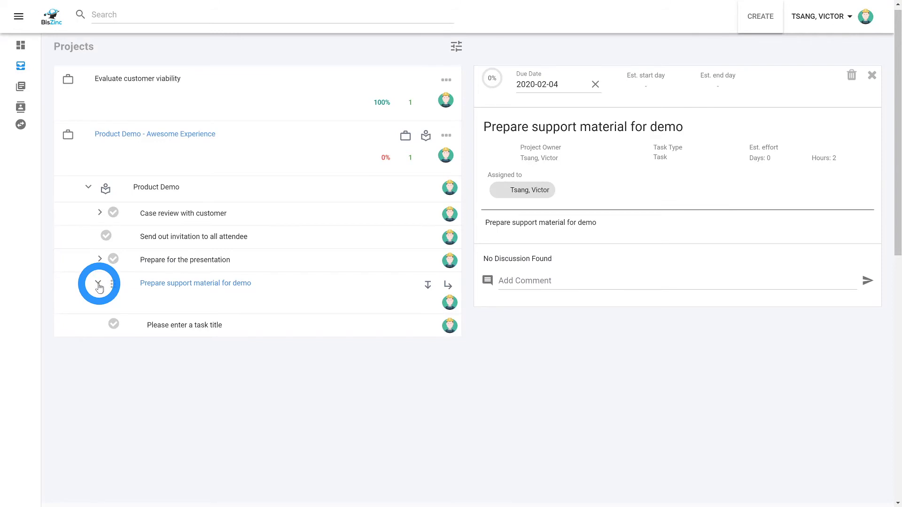
click(175, 324)
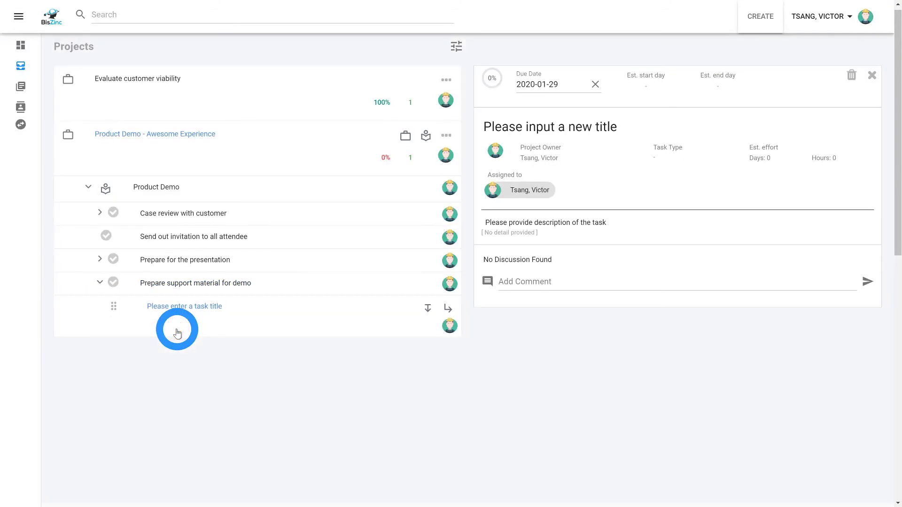
click(582, 126)
click(579, 133)
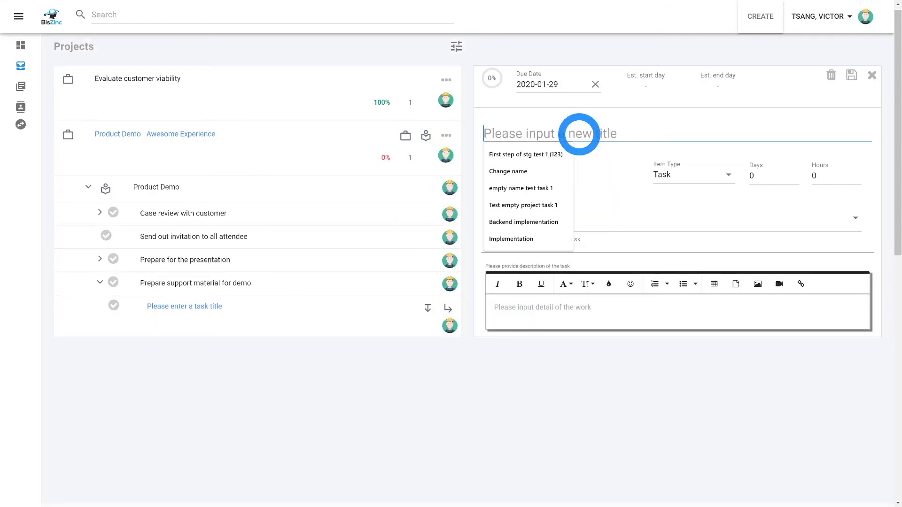
text(Product )
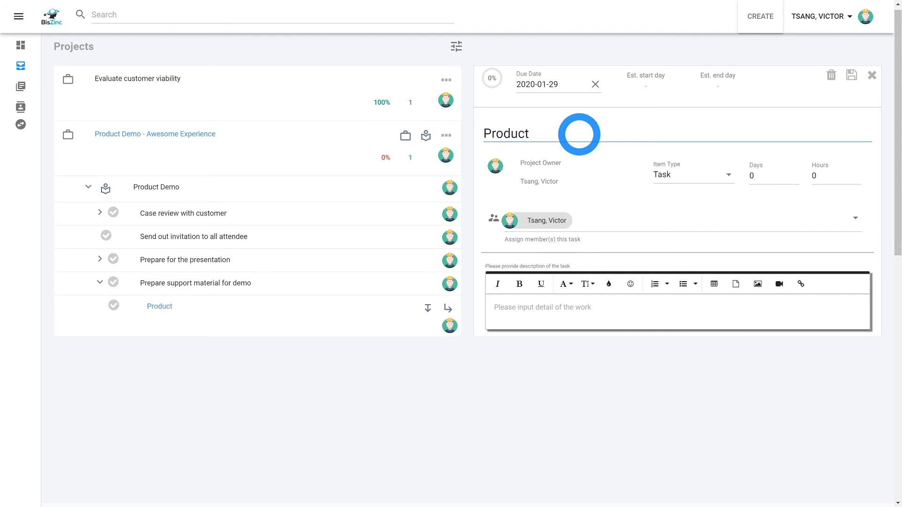
text(sample/gift)
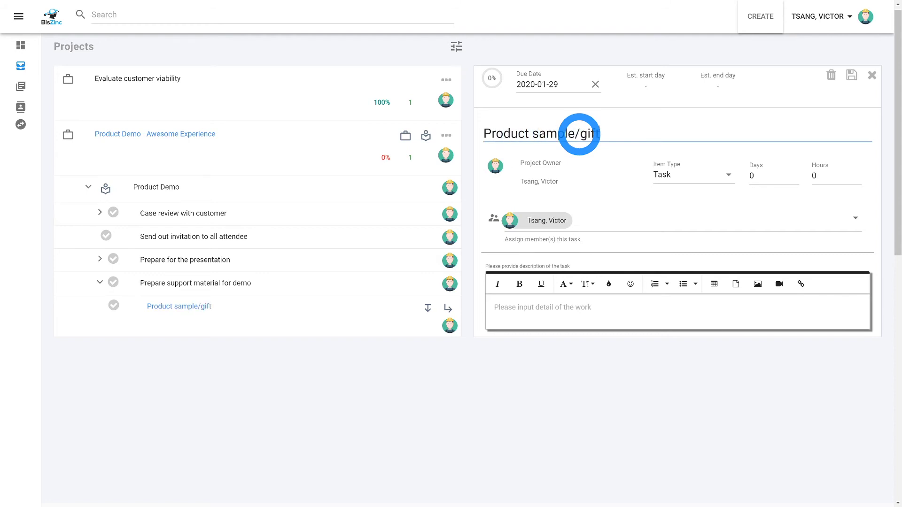
Set the "Product sample/gift" subtask's due date to 2020-02-04 and its effort to 2 hours
click(564, 87)
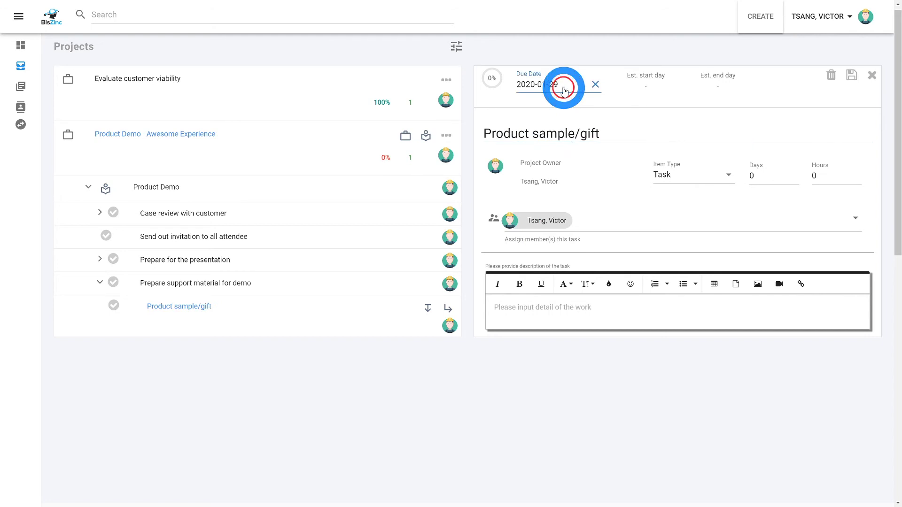
click(649, 132)
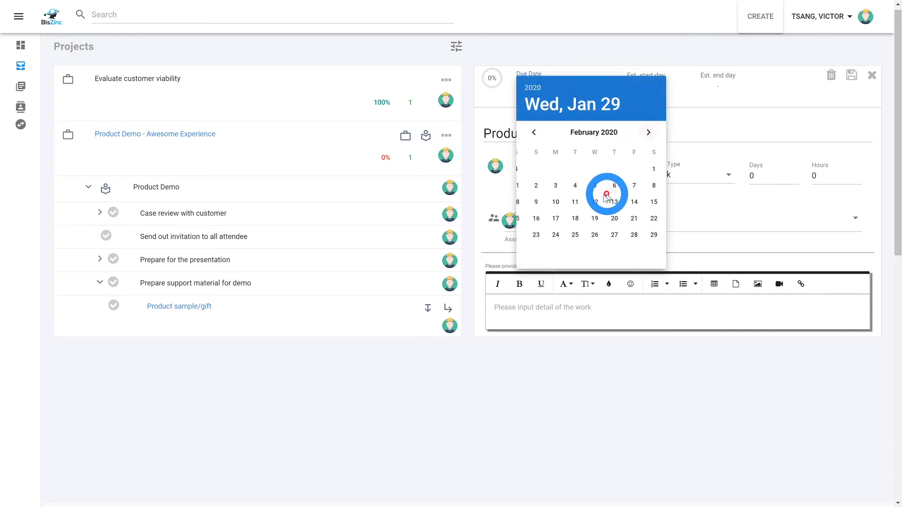
click(572, 188)
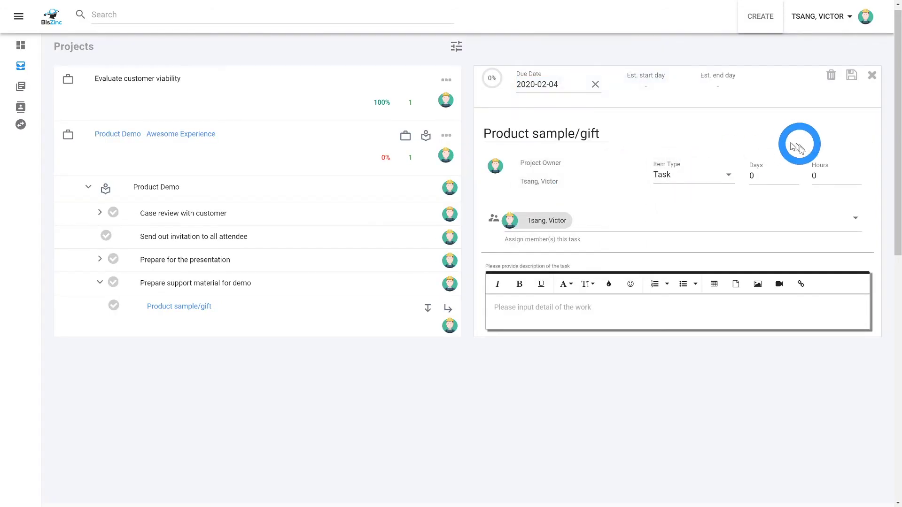
click(821, 176)
text(2)
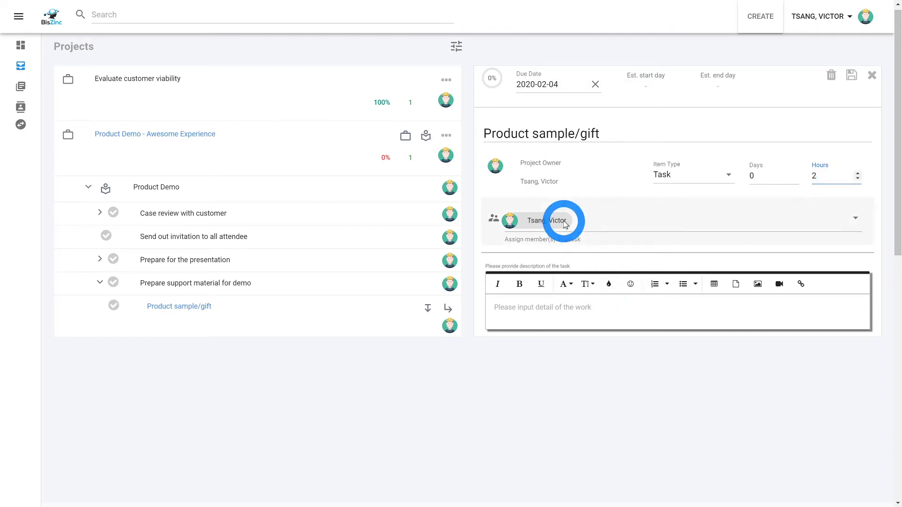
Copy the "Product sample/gift" title into the subtask's description and save the subtask
triple_click(566, 134)
key(ctrl+c)
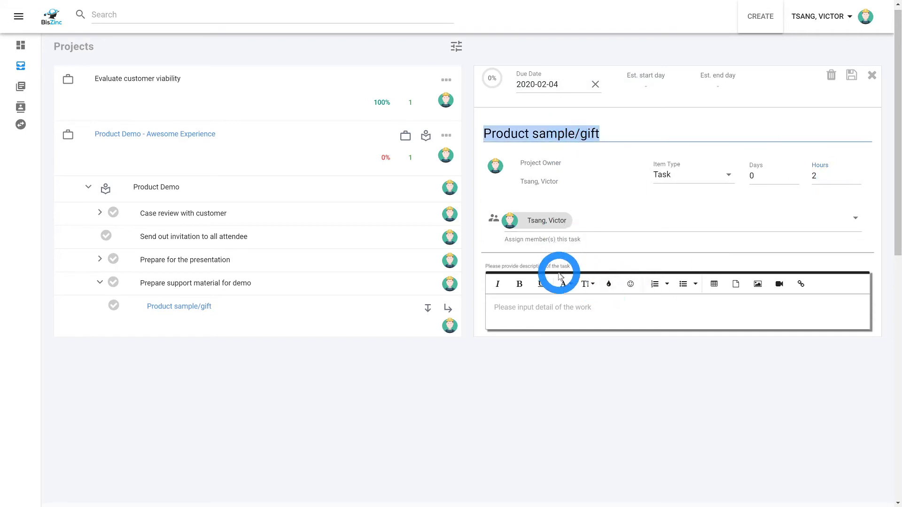
click(537, 310)
key(ctrl+v)
click(851, 75)
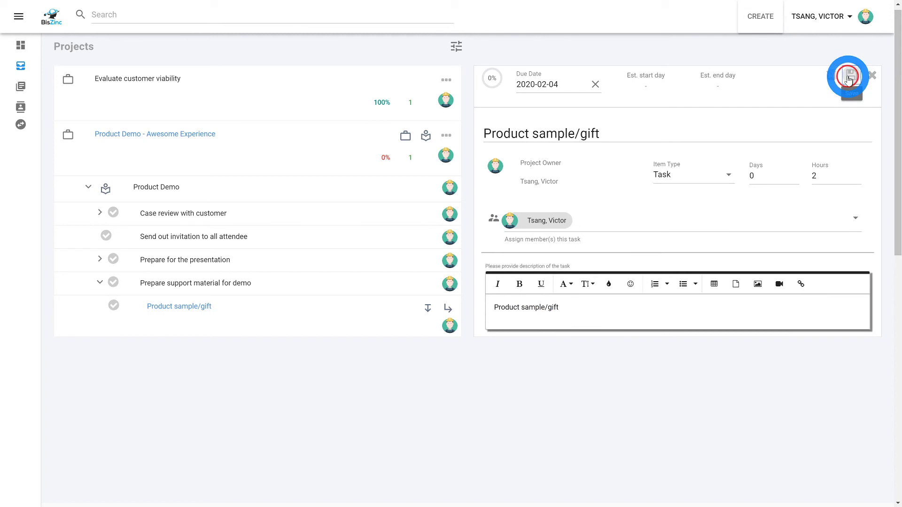
Add another subtask after "Product sample/gift" under "Prepare support material for demo" and title it "Product brochure"
click(428, 309)
click(306, 313)
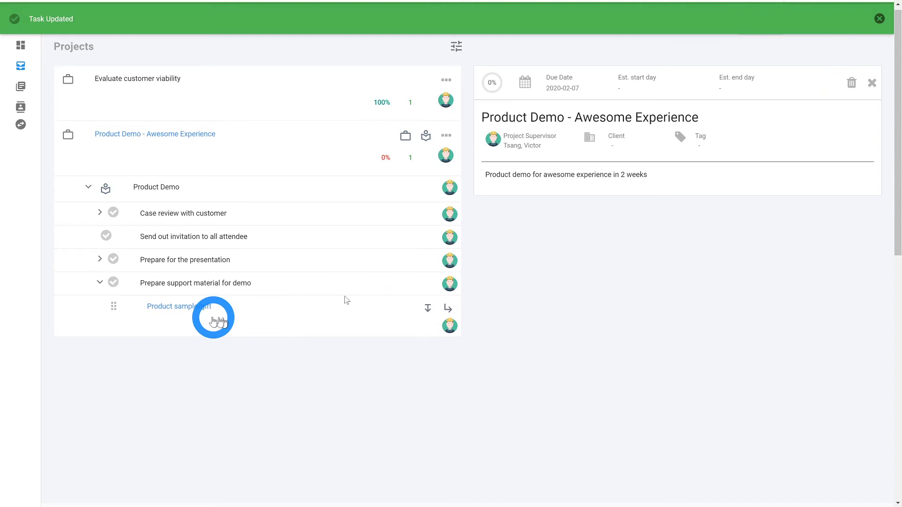
click(99, 283)
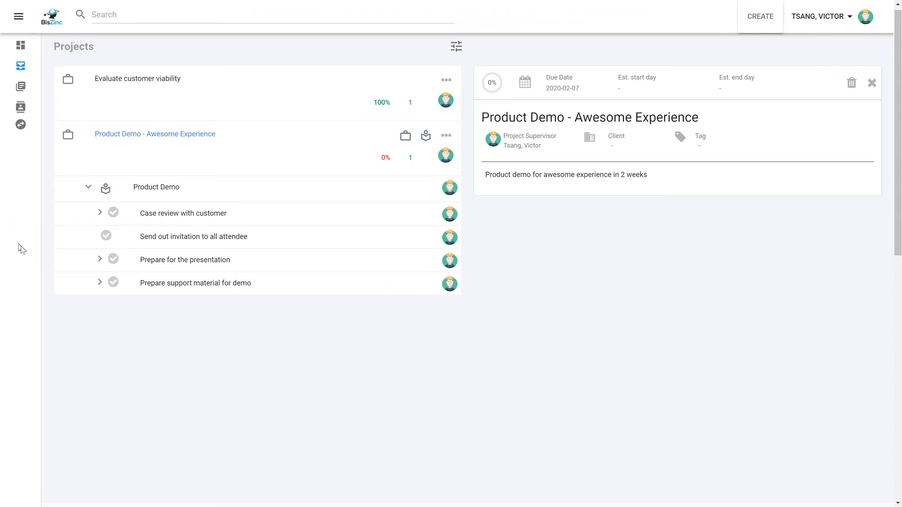
click(100, 282)
click(159, 329)
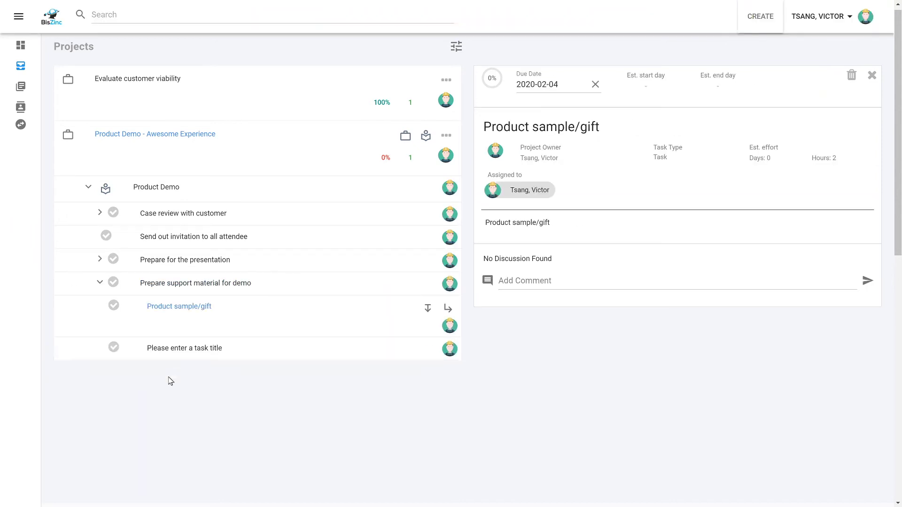
click(173, 355)
click(540, 127)
click(541, 132)
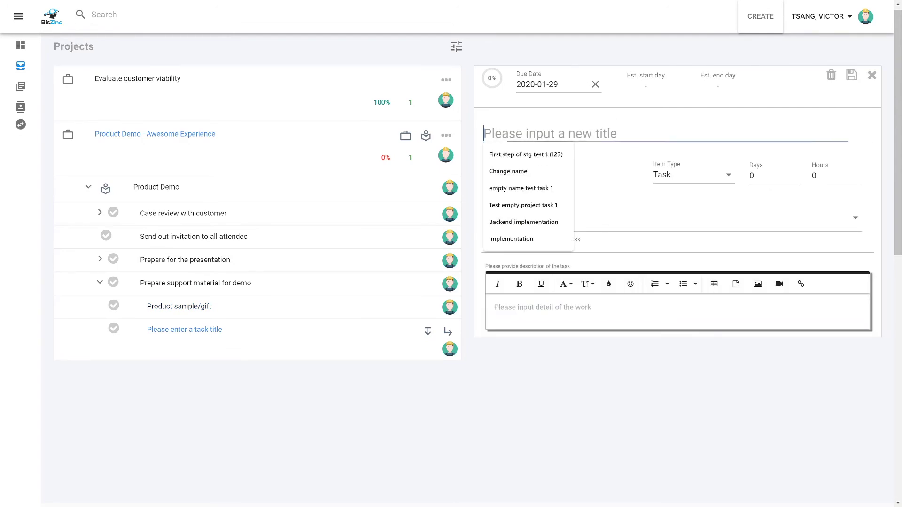
text(Product brochure)
Copy the "Product brochure" title into the subtask's description
key(ctrl+a)
key(ctrl+c)
click(539, 324)
key(ctrl+v)
Set the "Product brochure" subtask's effort to 2 hours and due date to 2020-02-04, and save it
click(819, 176)
text(2)
click(555, 84)
click(648, 132)
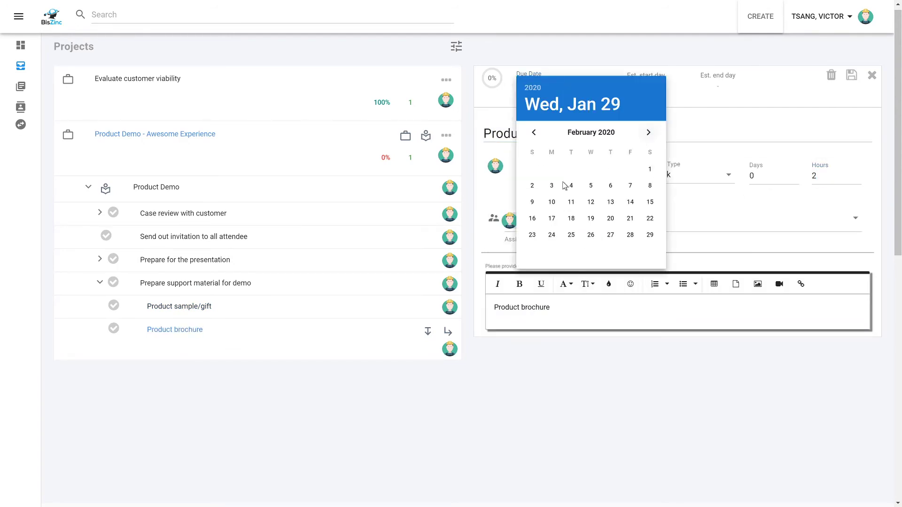
click(570, 185)
click(851, 75)
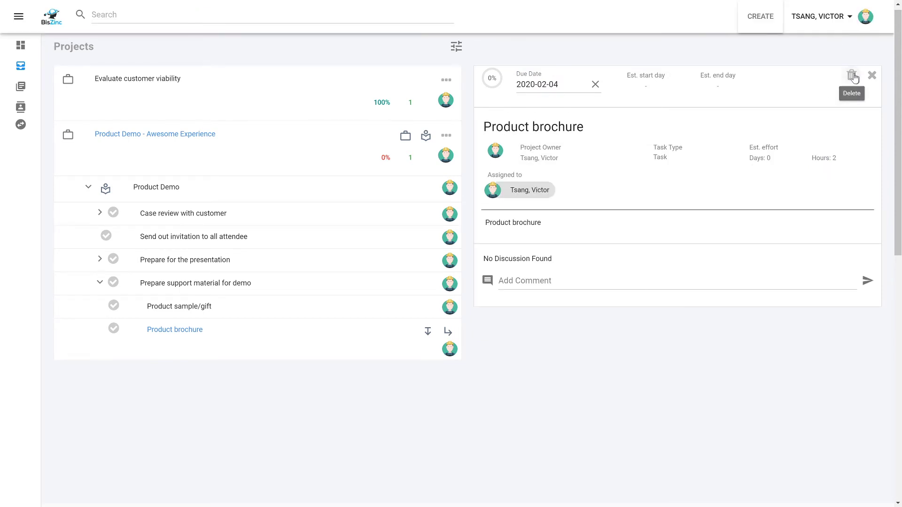
click(852, 76)
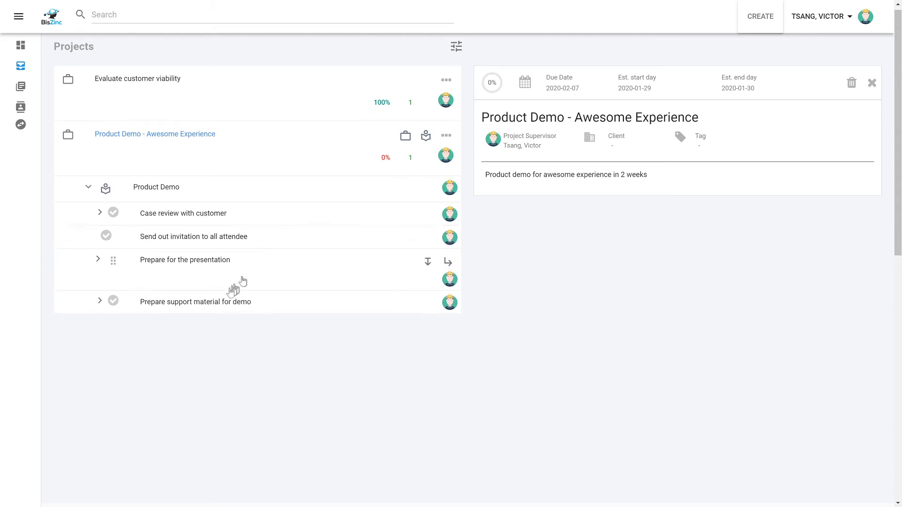
Add a task after "Prepare support material for demo" at the same level and title it "Attend the presentation"
click(206, 288)
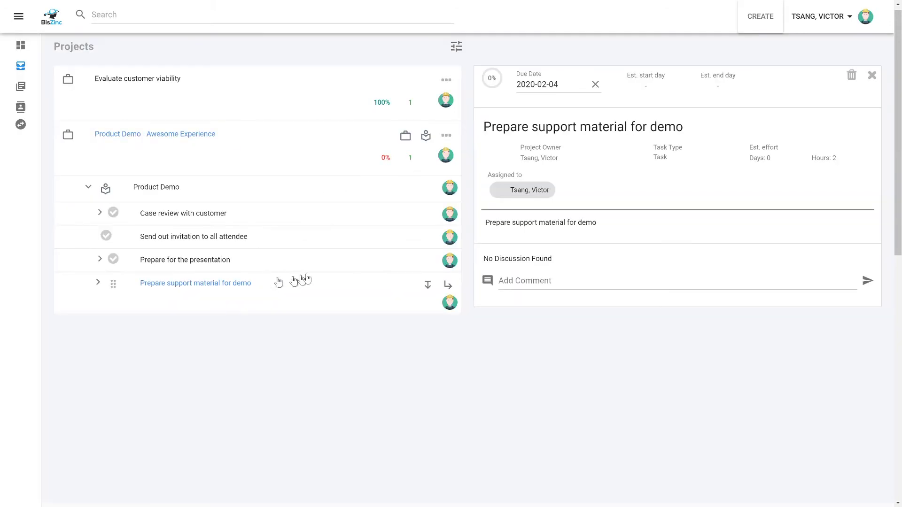
click(427, 285)
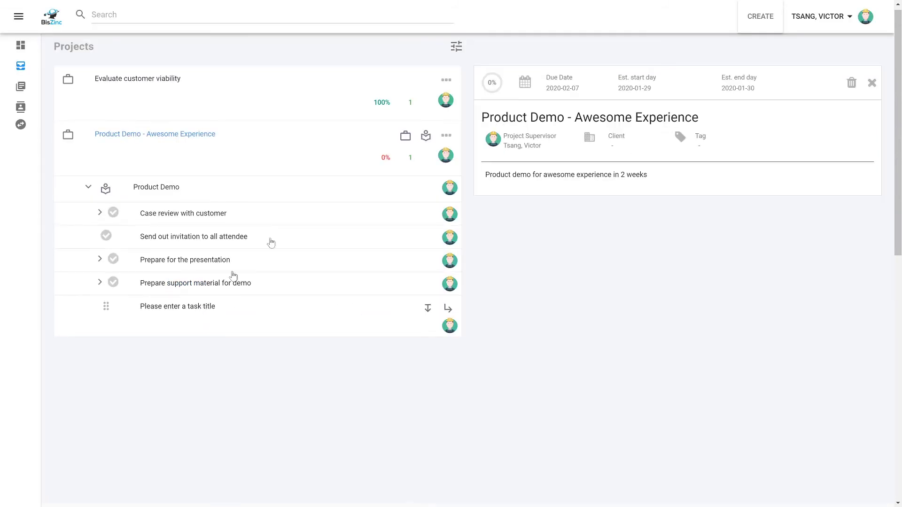
click(200, 310)
click(538, 139)
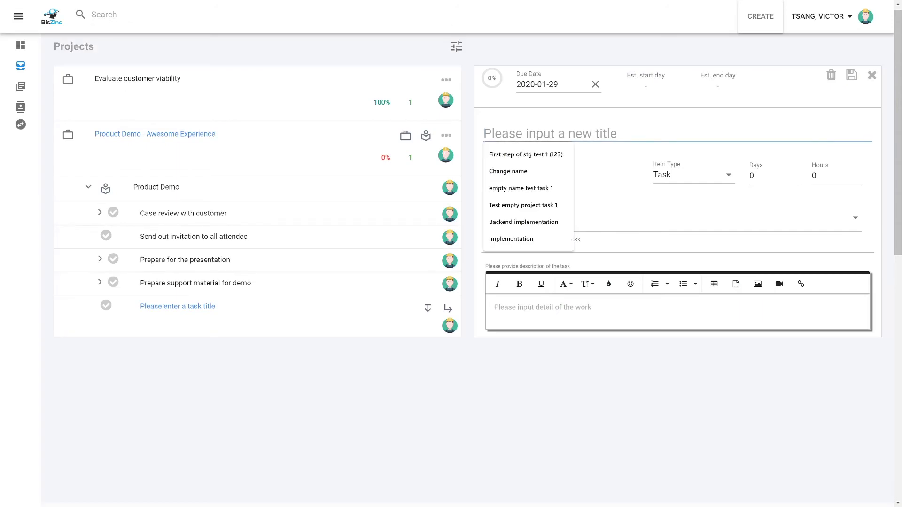
text(Attend the)
text( mee)
key(BackSpace)
key(BackSpace)
key(BackSpace)
text(pres)
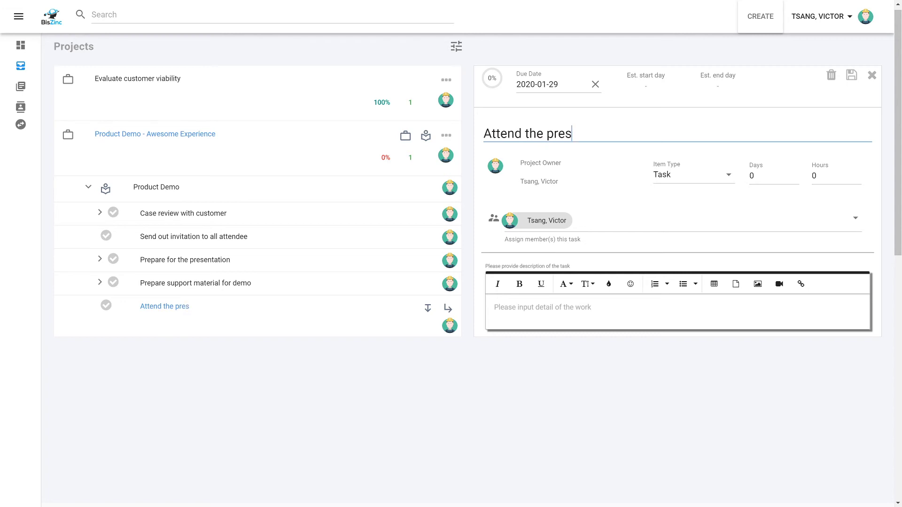
text(entation)
Copy the "Attend the presentation" title into the task's description
key(ctrl+a)
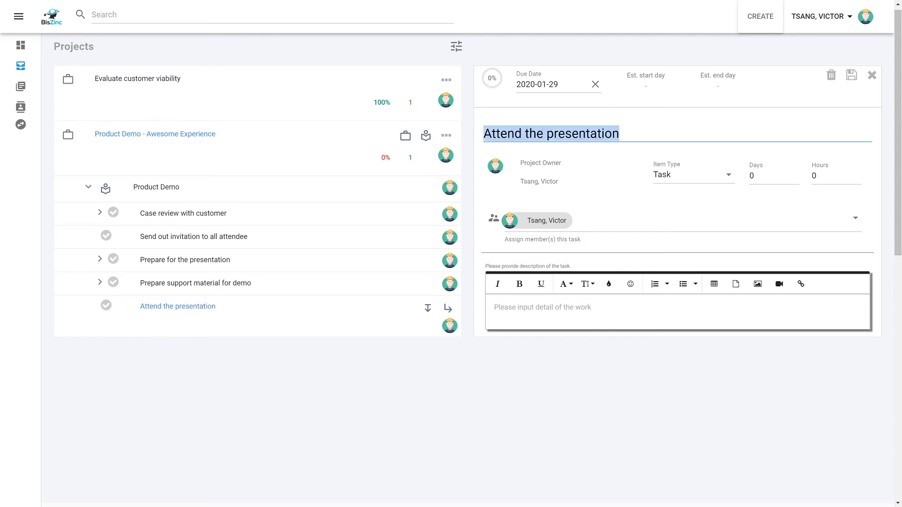
click(566, 308)
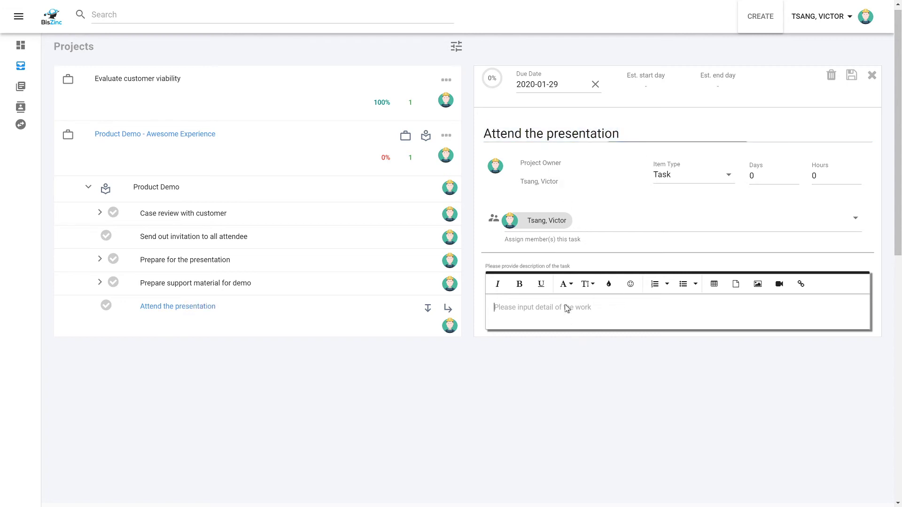
key(ctrl+v)
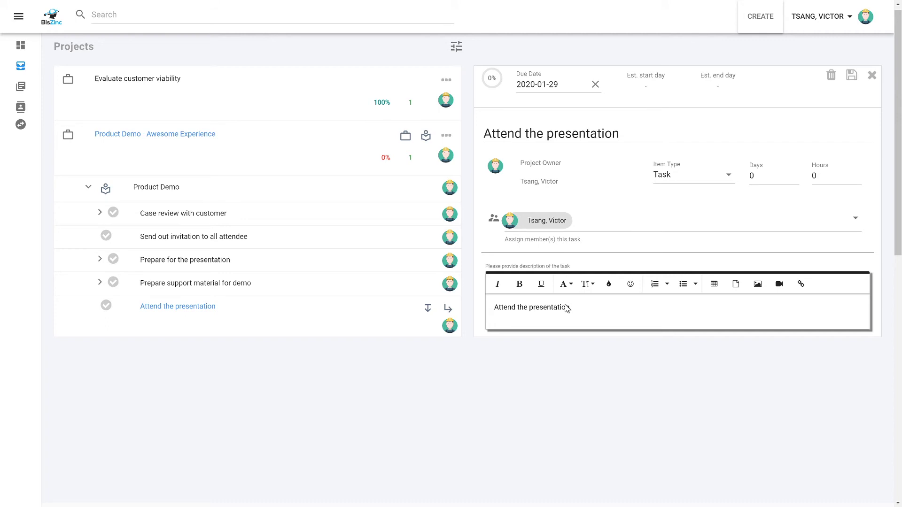
Set the "Attend the presentation" task's effort to 2 hours and due date to 2020-02-06, and save it
click(819, 175)
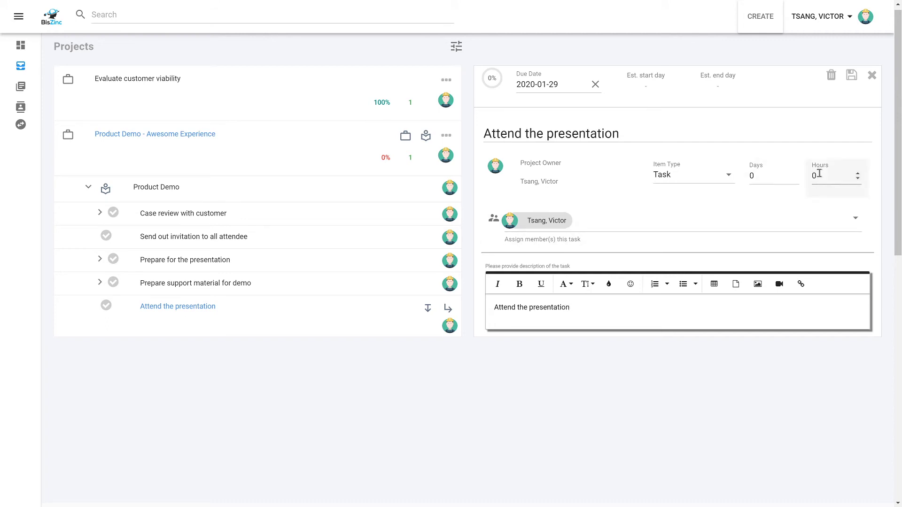
key(BackSpace)
text(2)
click(568, 90)
click(649, 132)
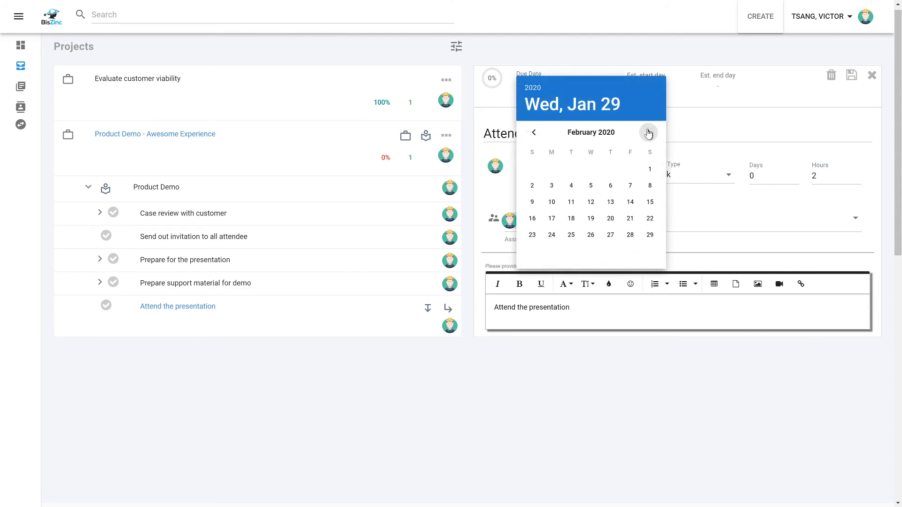
click(610, 188)
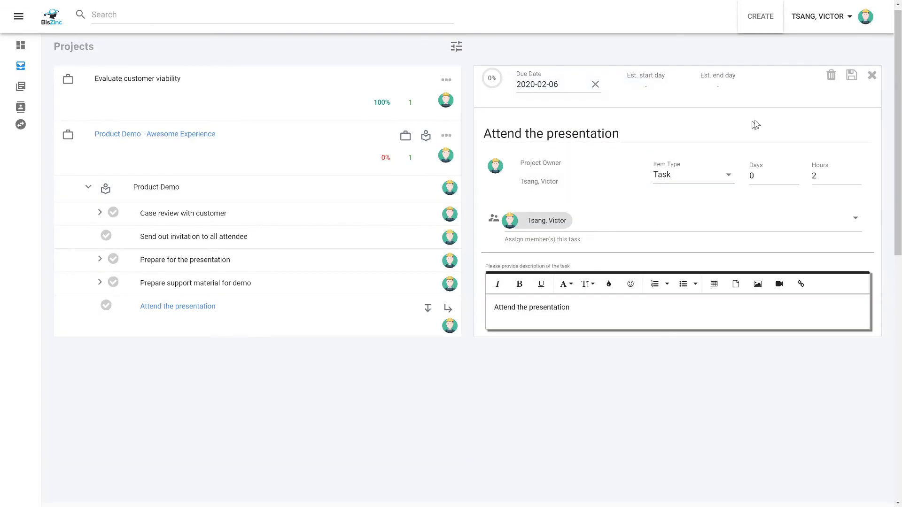
click(852, 76)
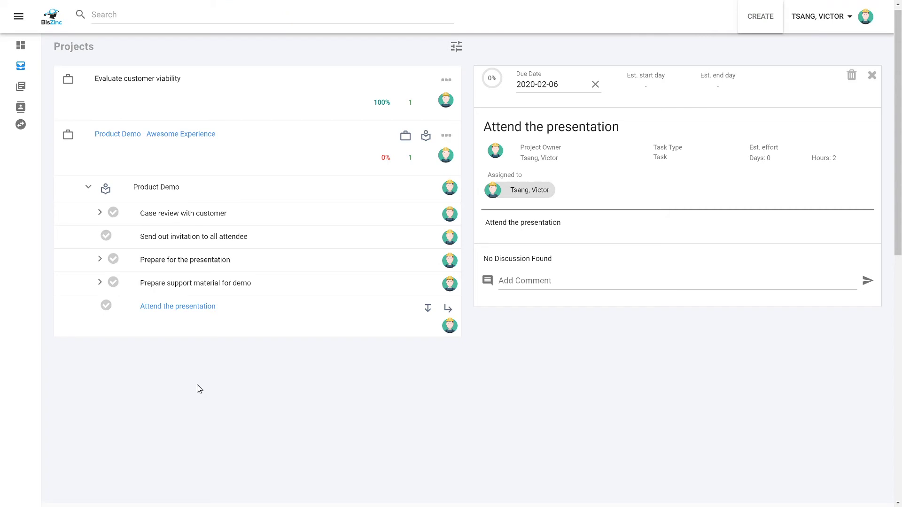
Add a task after "Attend the presentation" and title it "Send a thank you letter and respond to any outstanding question"
click(428, 310)
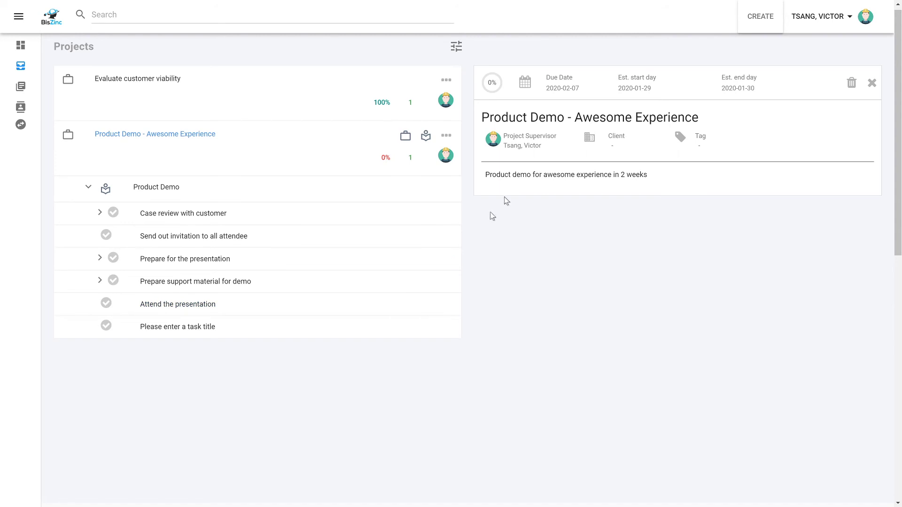
click(197, 331)
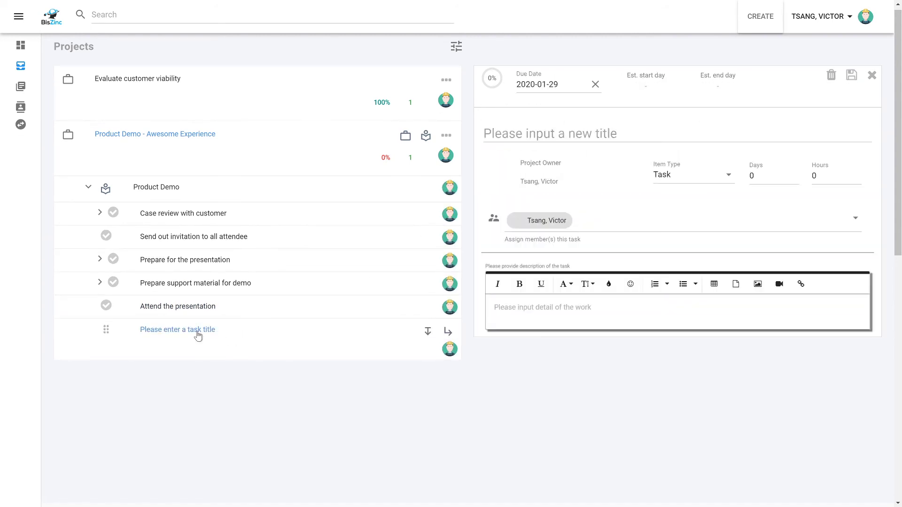
click(551, 133)
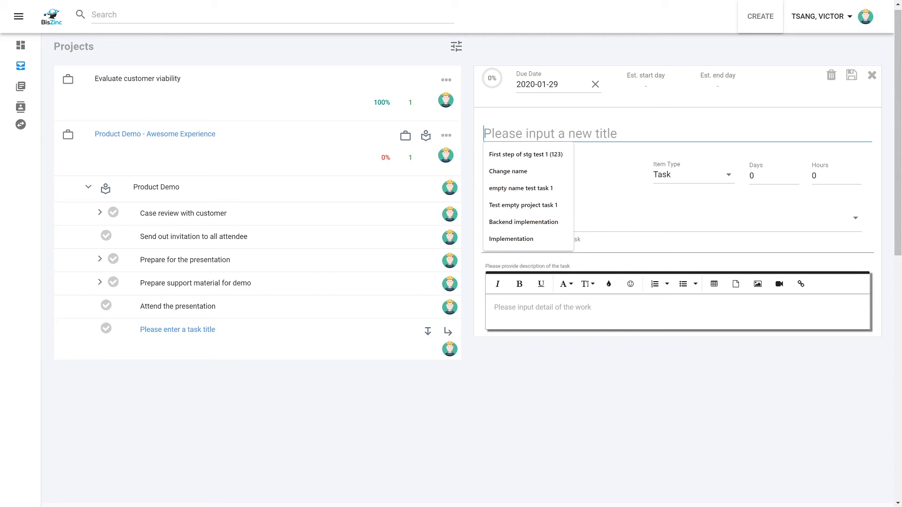
text(Send a thank you letter and re)
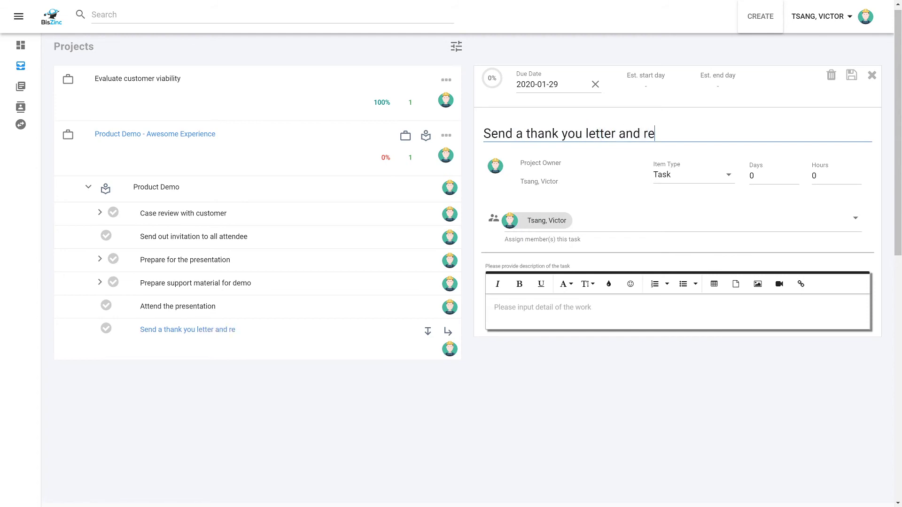
text(spond to any o)
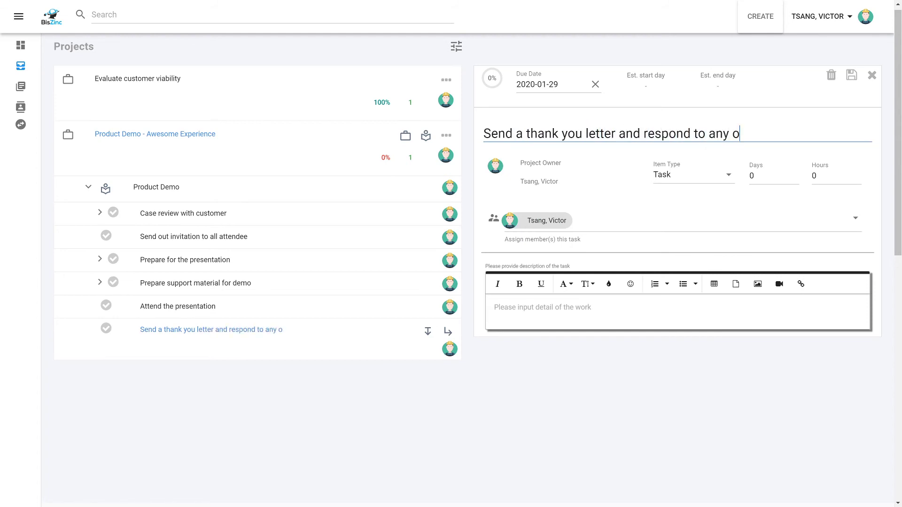
text(utstanding question)
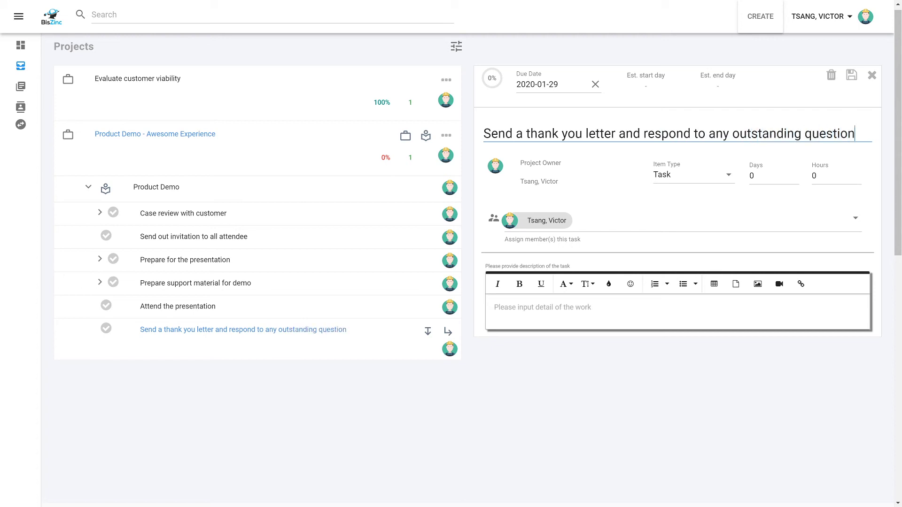
Copy the thank you letter task's title into its description
key(ctrl+a)
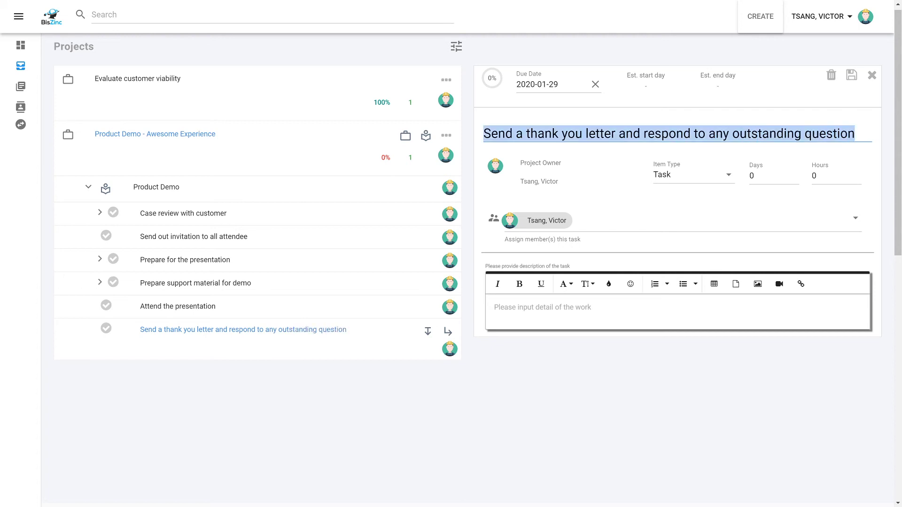
click(526, 310)
key(ctrl+v)
Set the thank you letter task's effort to 2 hours and due date to 2020-02-07, and save it
click(829, 176)
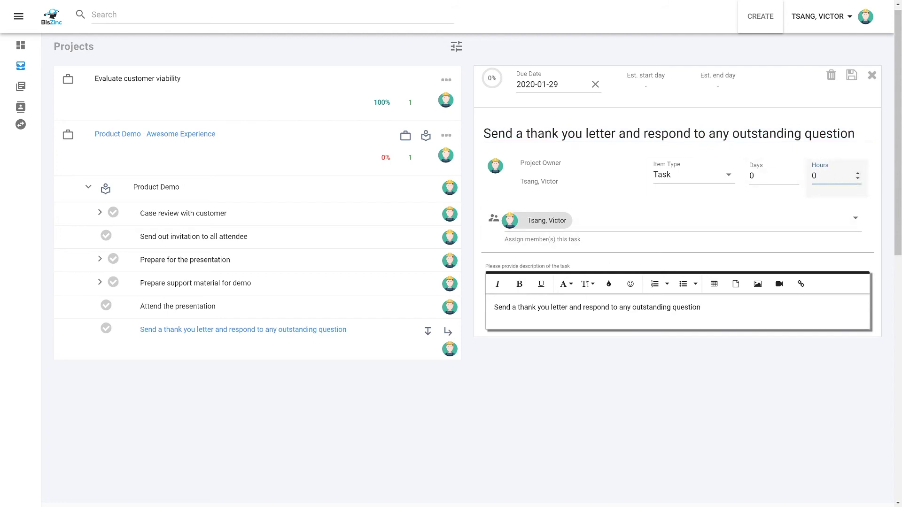
key(BackSpace)
text(2)
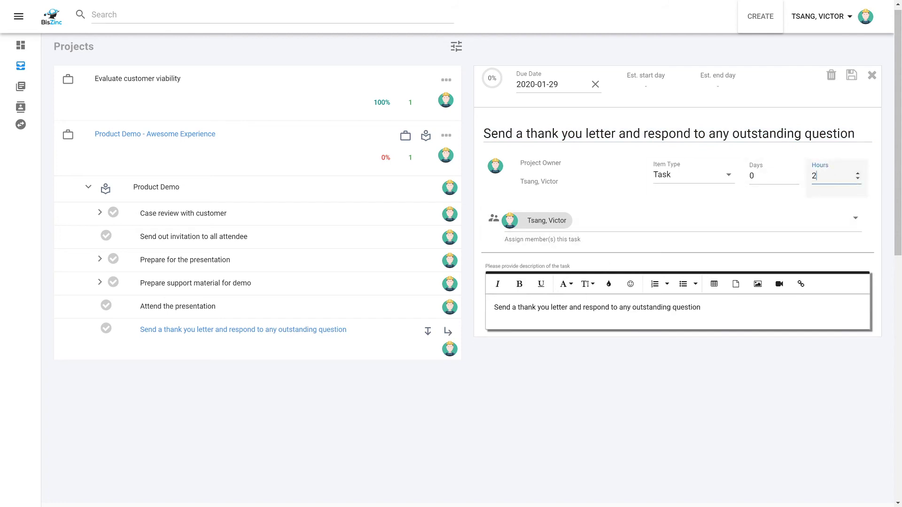
click(564, 87)
click(647, 134)
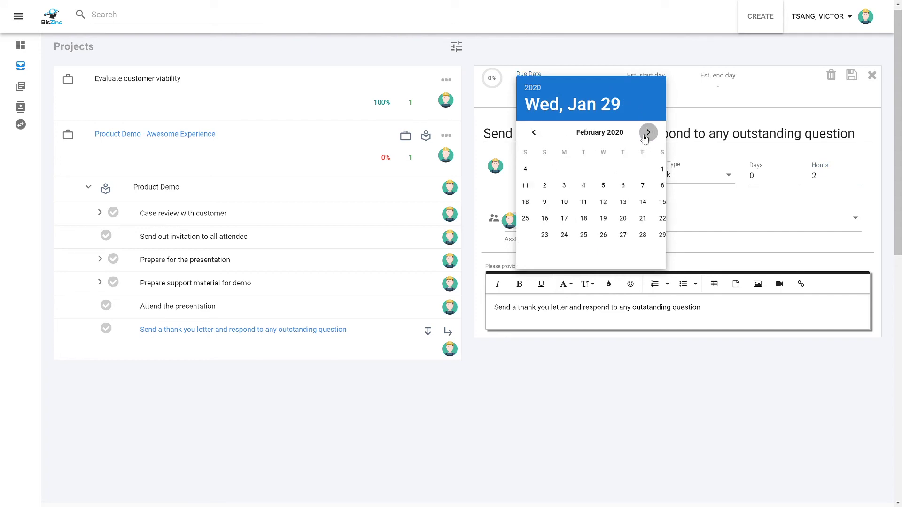
click(630, 186)
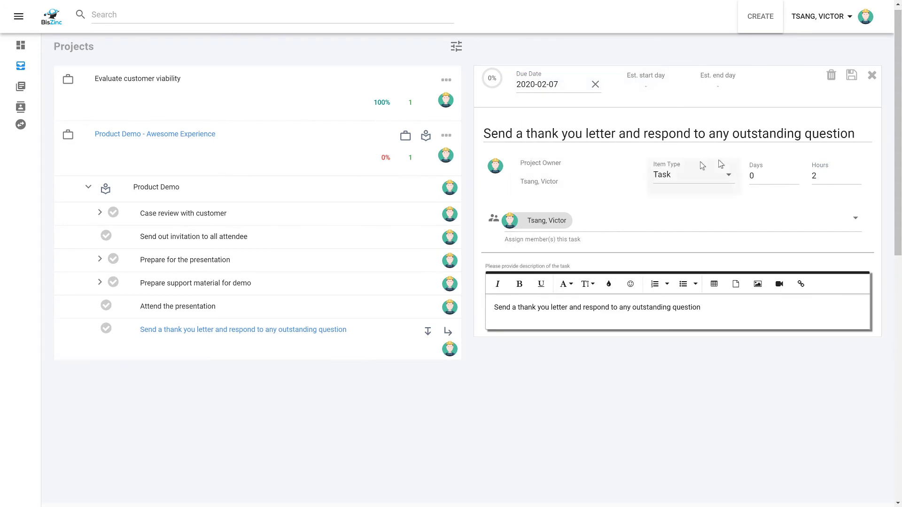
click(851, 77)
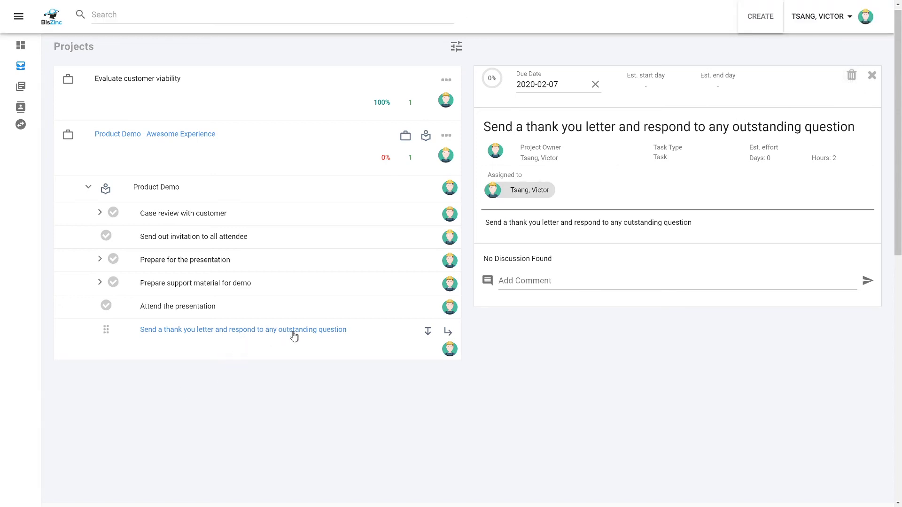
Add a task after the thank you letter task, title it "Should the customer show interest, setup follow up call", and copy the title
click(427, 332)
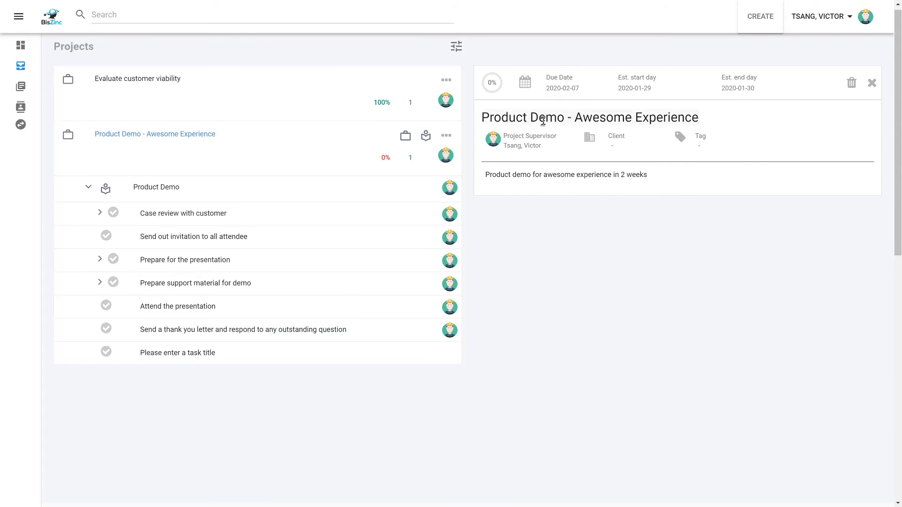
click(207, 357)
click(518, 136)
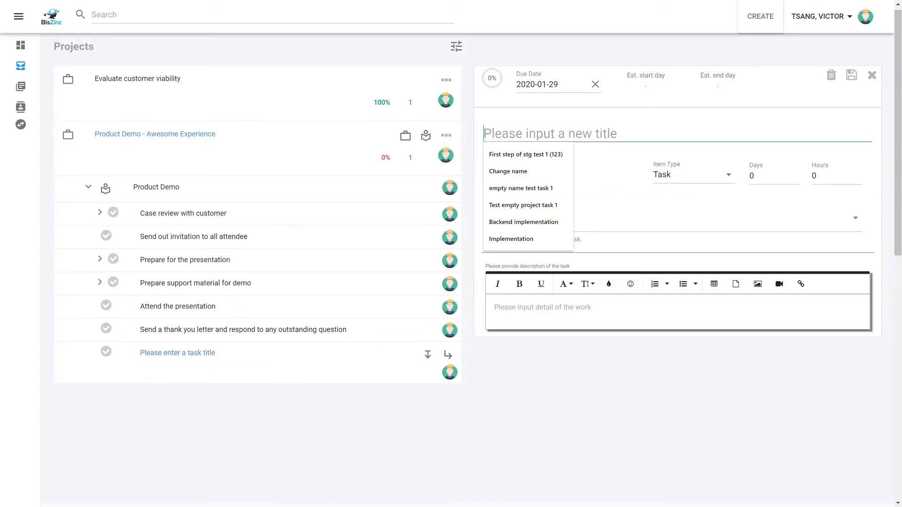
text(Should the customer show interest, )
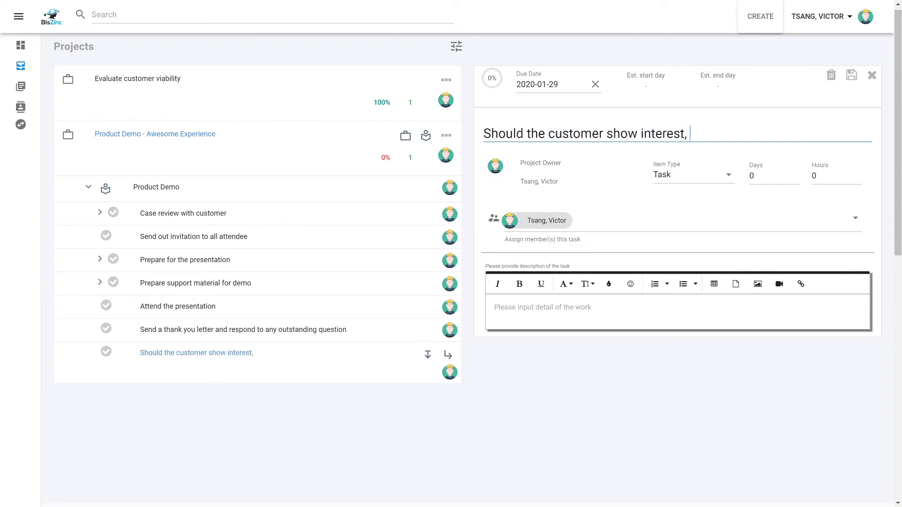
text(setup follow up call)
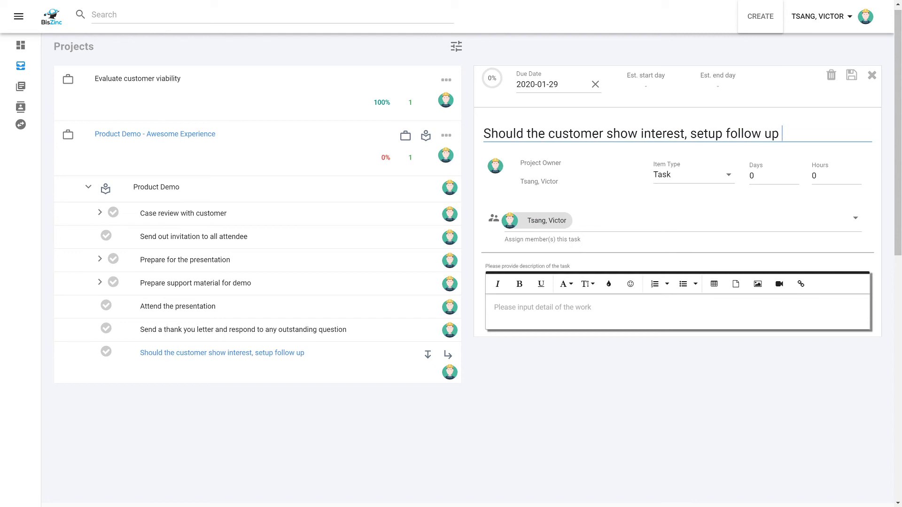
key(ctrl+a)
key(ctrl+c)
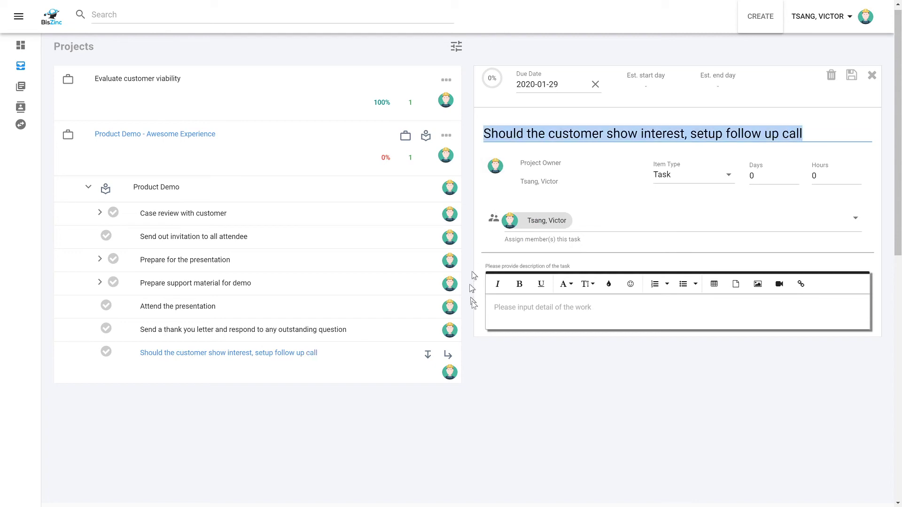
Complete the follow up call task with its title as description, 1 hour of effort and due date 2020-02-07, and save it
click(557, 313)
key(ctrl+v)
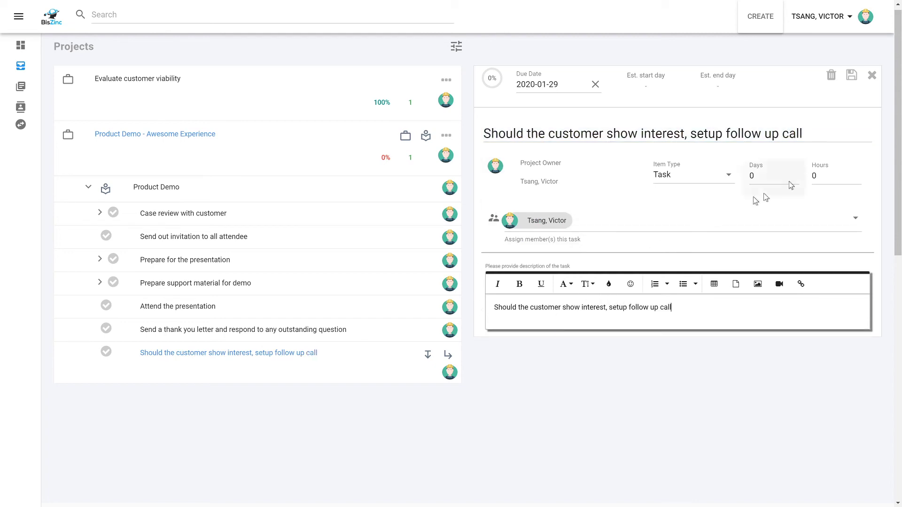
click(829, 175)
key(BackSpace)
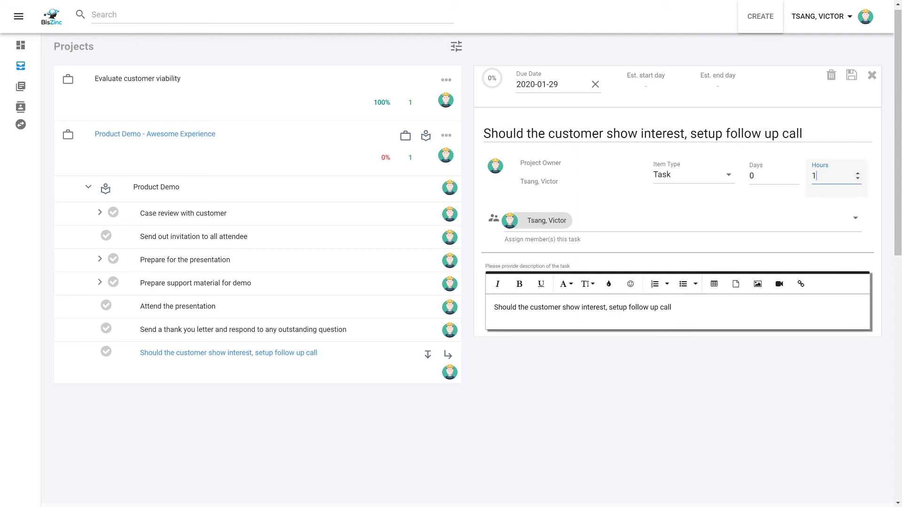
click(572, 87)
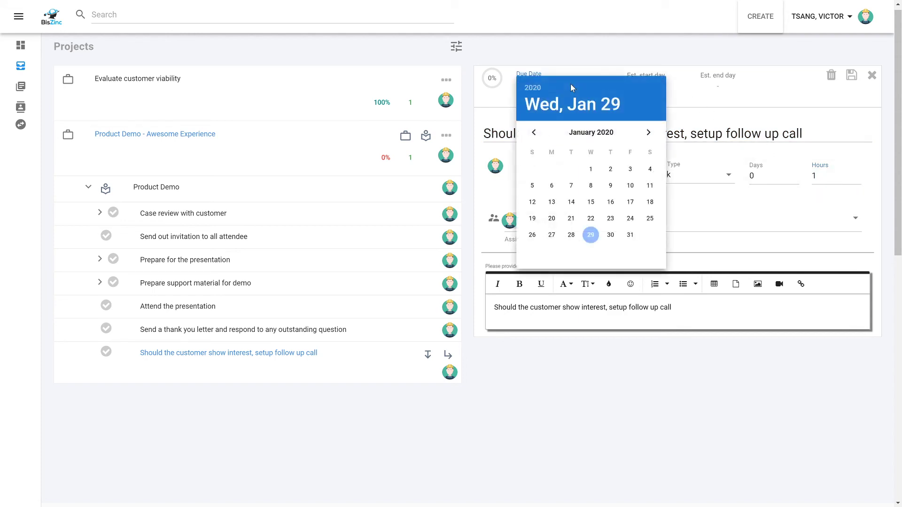
click(648, 133)
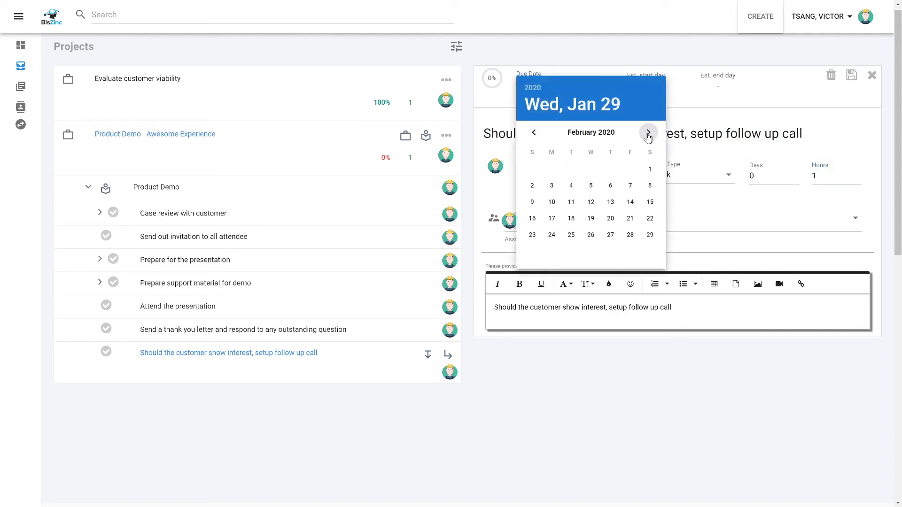
click(630, 186)
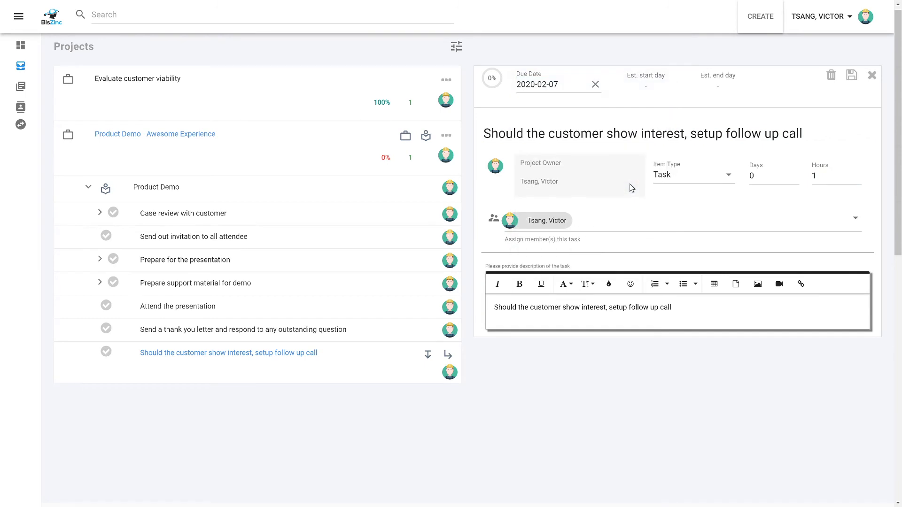
click(852, 75)
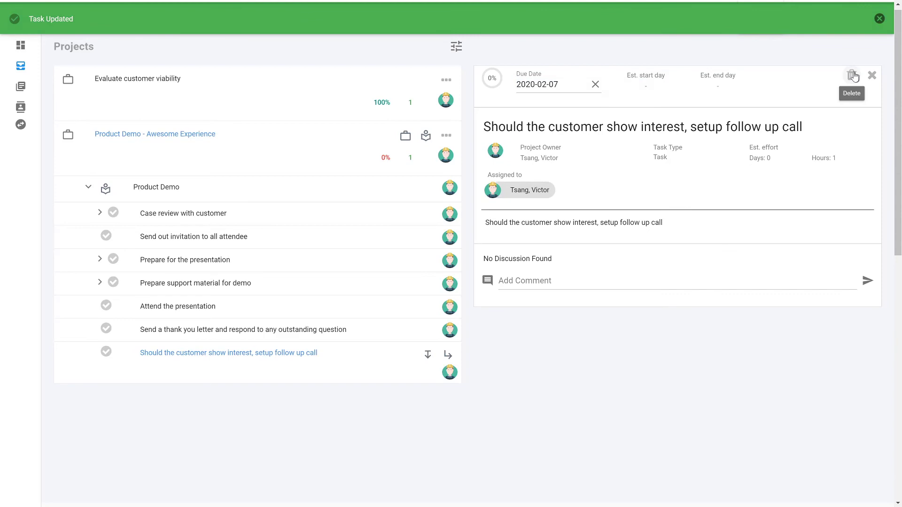
Expand the subtasks of "Prepare support material for demo", "Prepare for the presentation" and "Case review with customer", and review the full task list
mouse_move(143, 282)
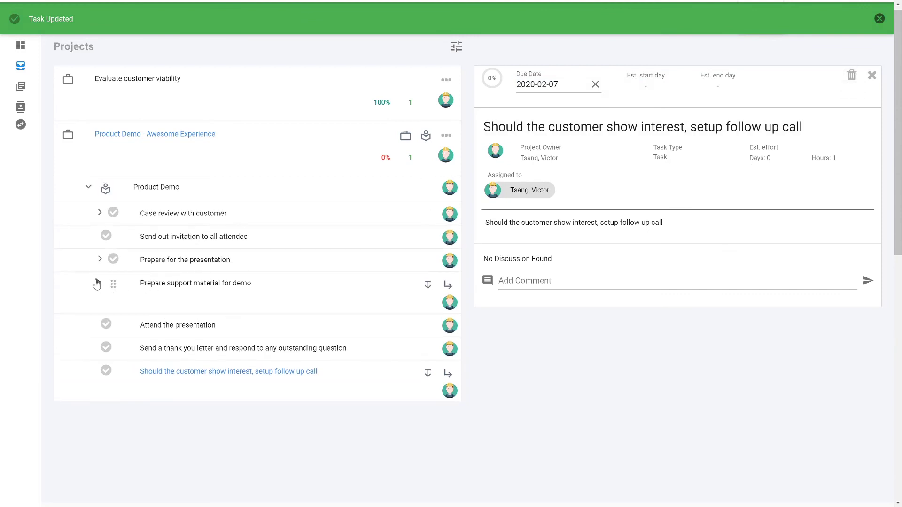
click(97, 285)
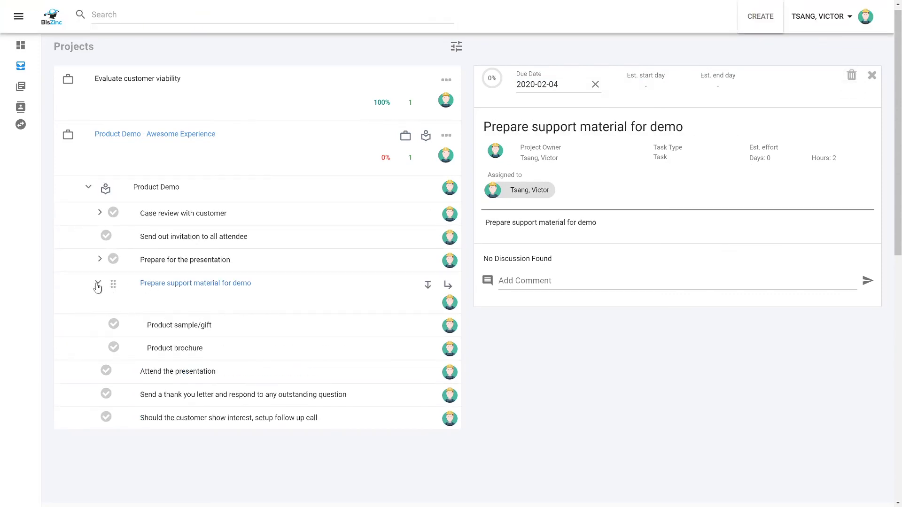
click(98, 260)
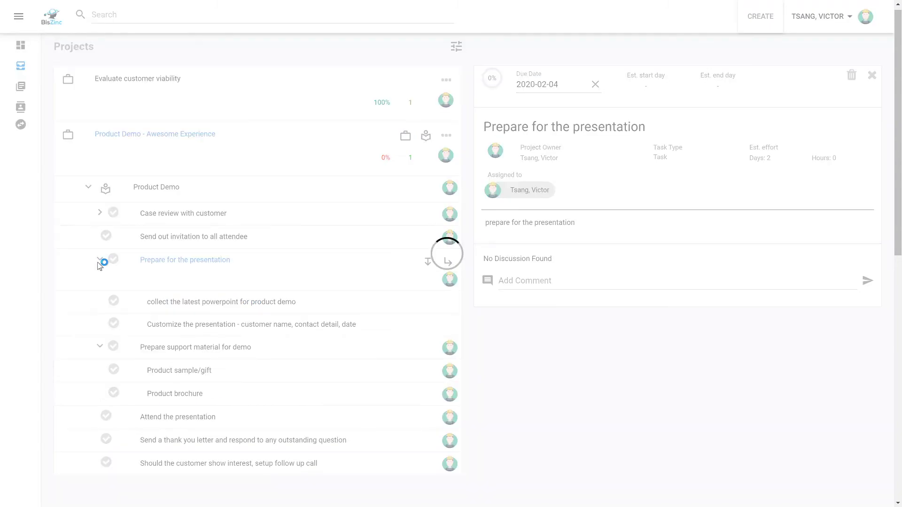
click(100, 214)
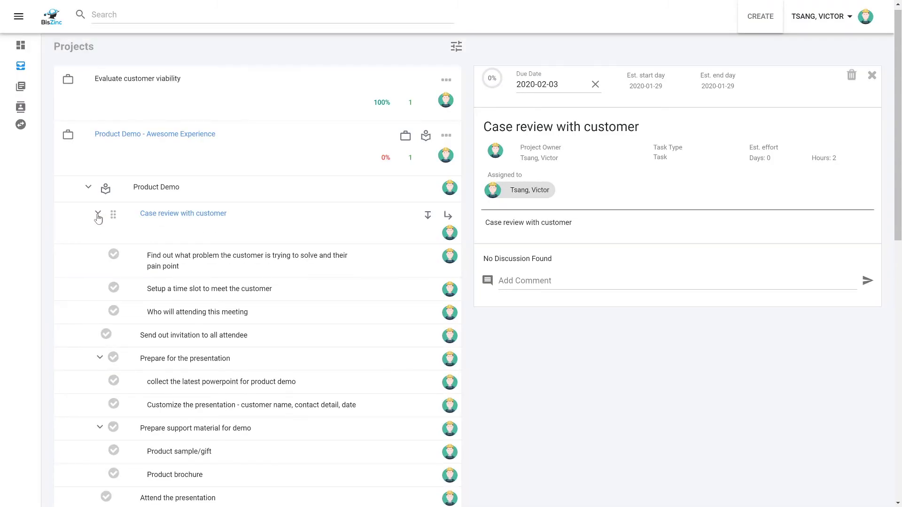
scroll(305, 282, down, 3)
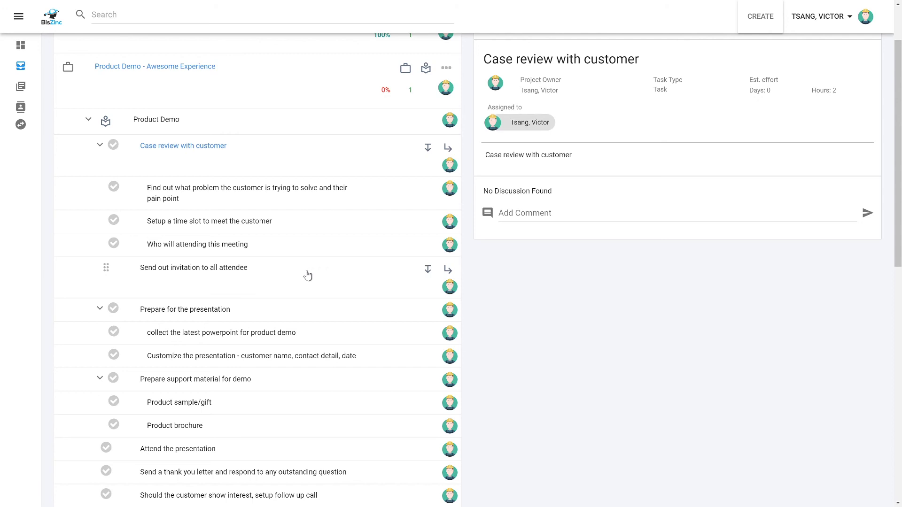
scroll(372, 216, up, 1)
scroll(373, 215, up, 1)
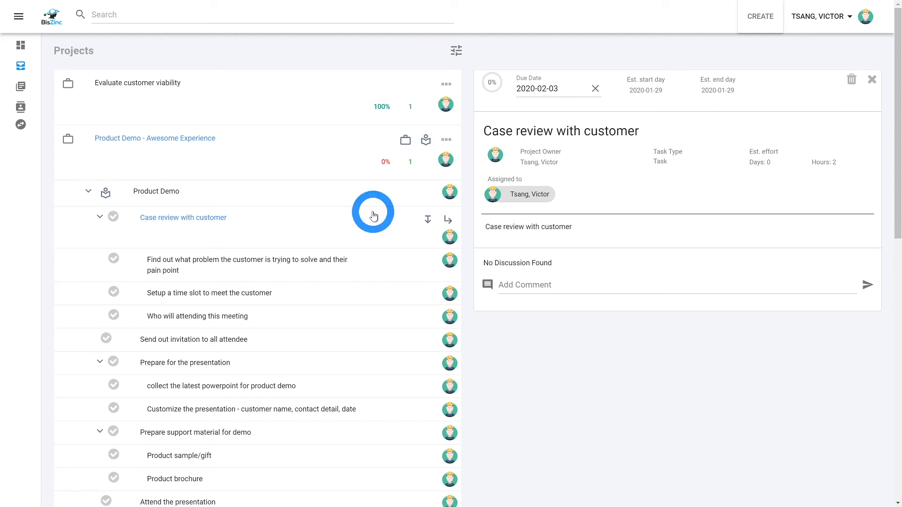
Save the Product Demo section as a new knowledge, adding "version 1" to the suggested knowledge name
mouse_move(128, 195)
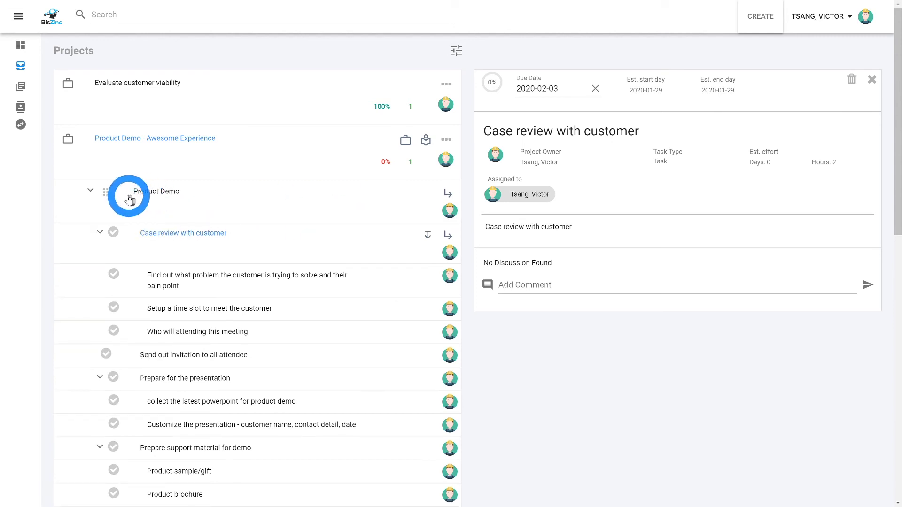
click(161, 195)
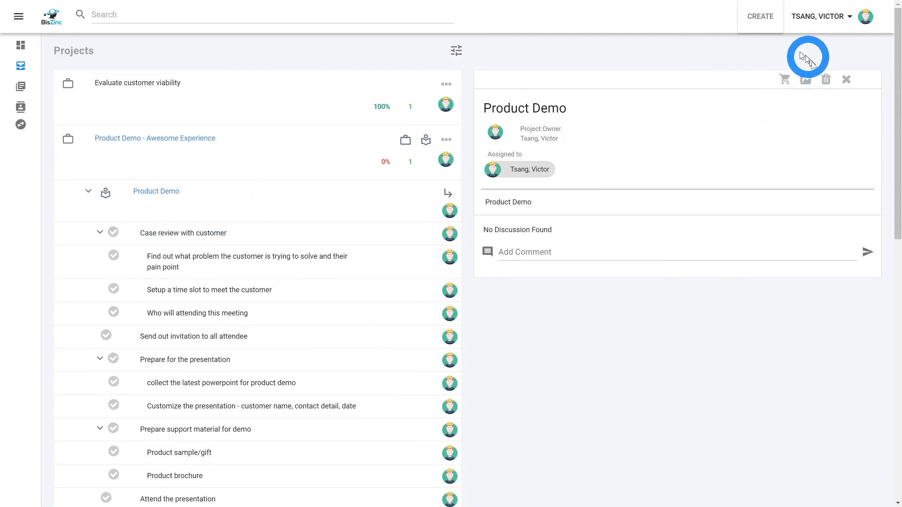
click(806, 80)
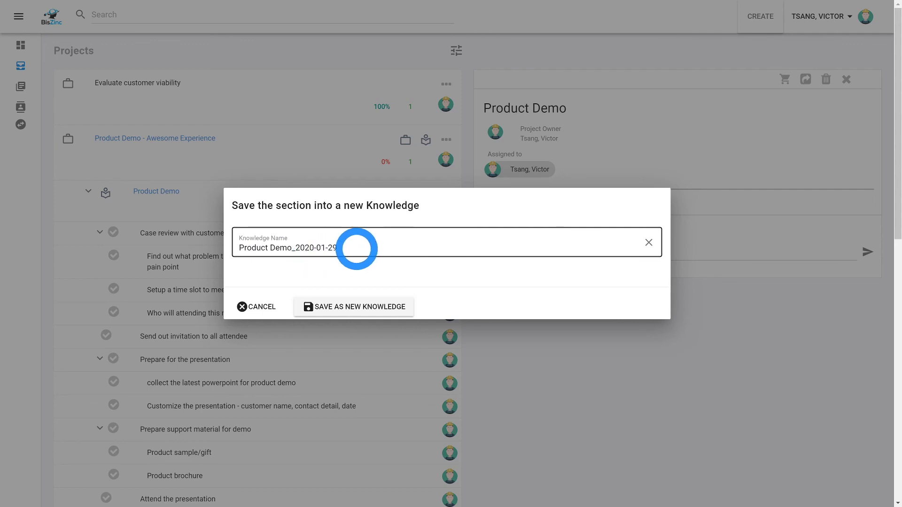
click(357, 248)
text(version 1)
click(349, 308)
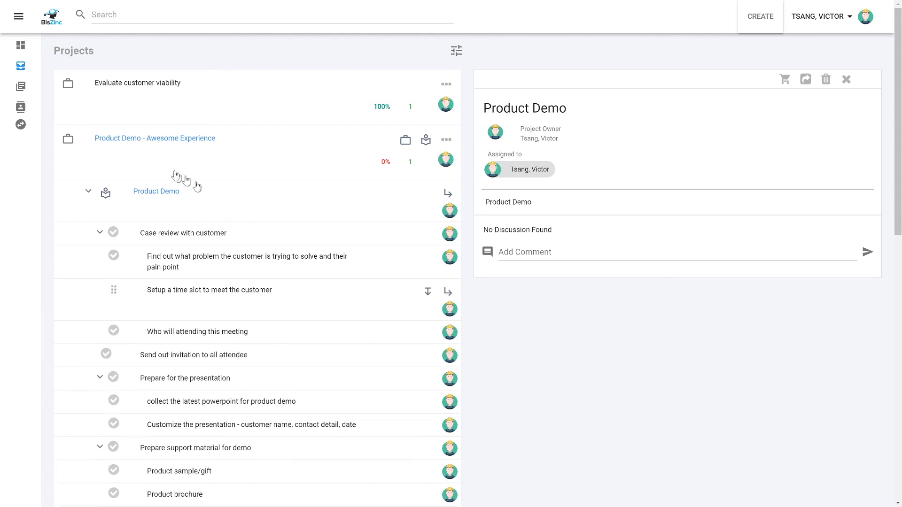
On the dashboard, set the progress of the priority task "Find out what problem the customer is trying to solve and their pain point" to 25%
click(18, 47)
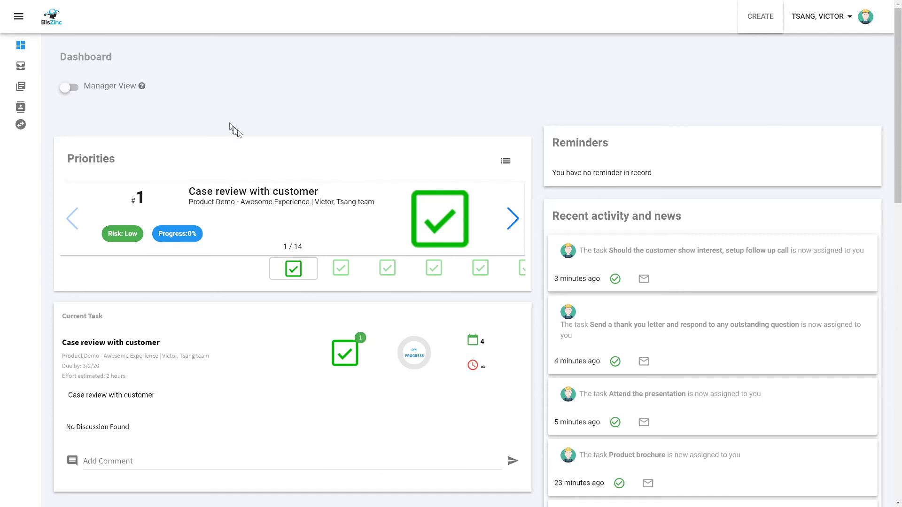
click(519, 220)
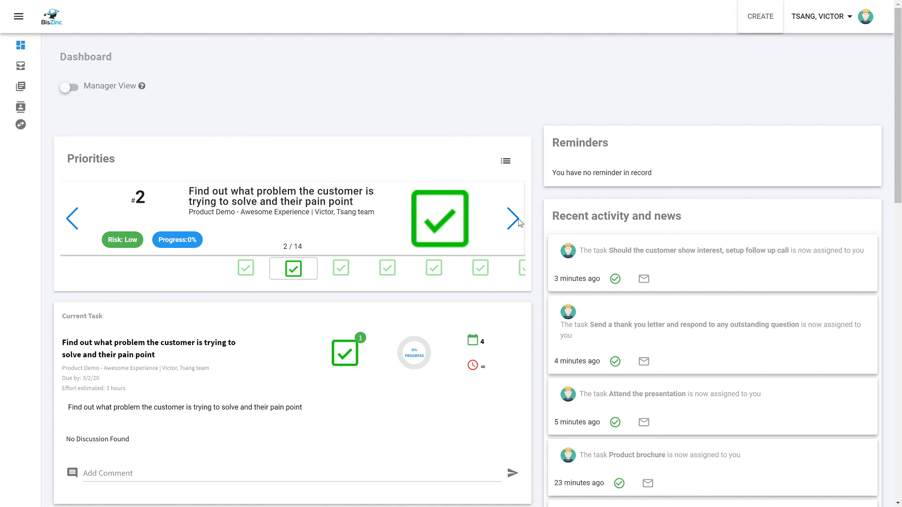
click(125, 408)
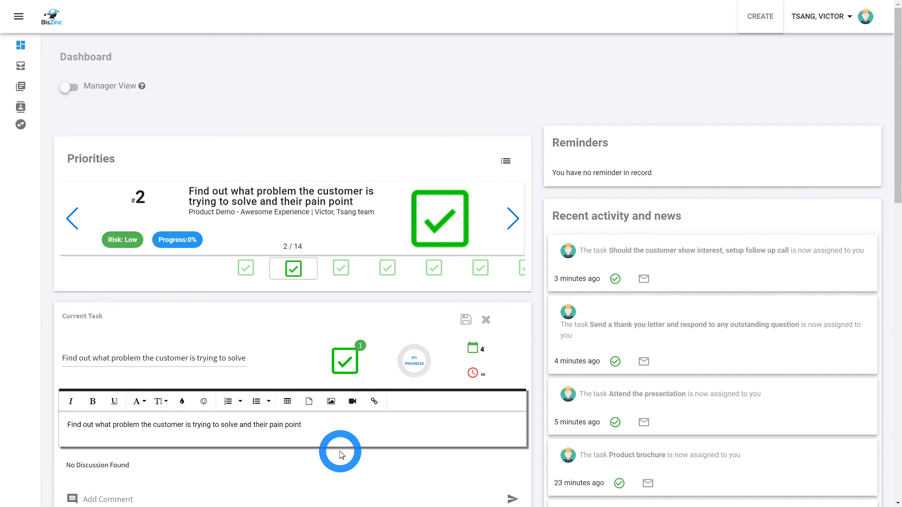
click(415, 368)
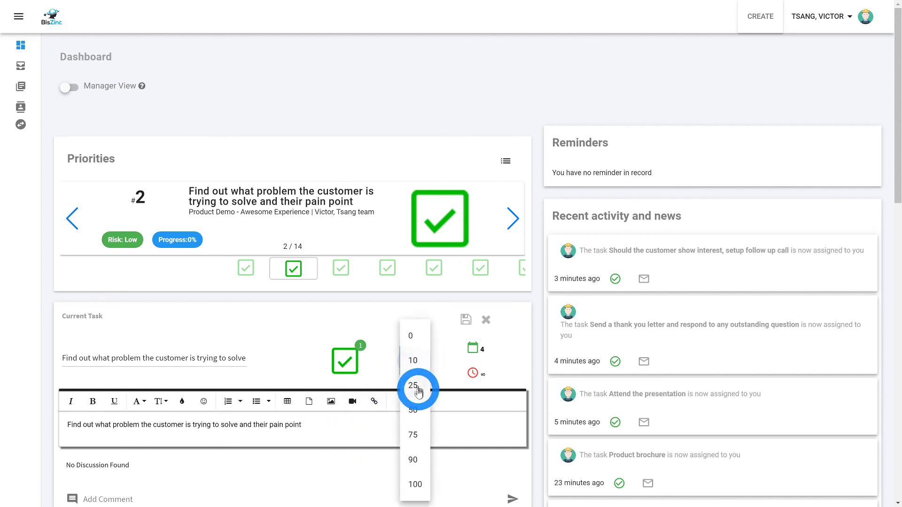
click(416, 386)
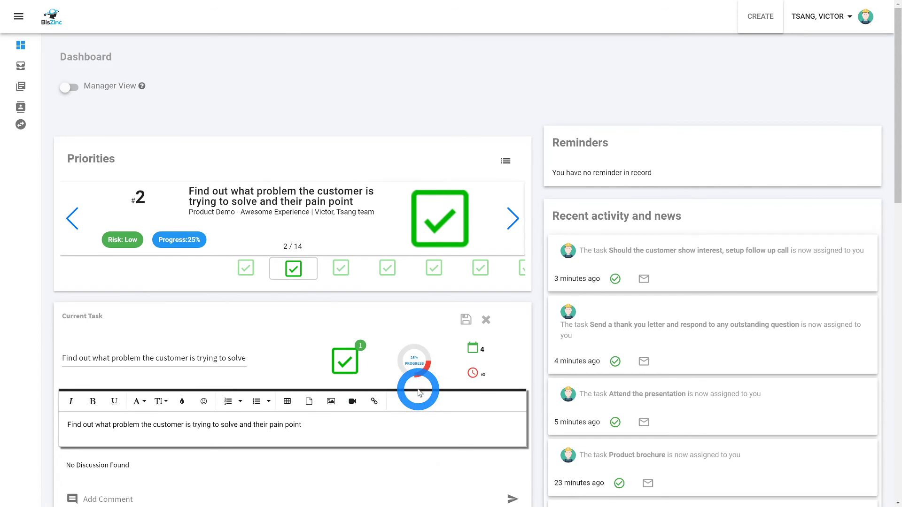